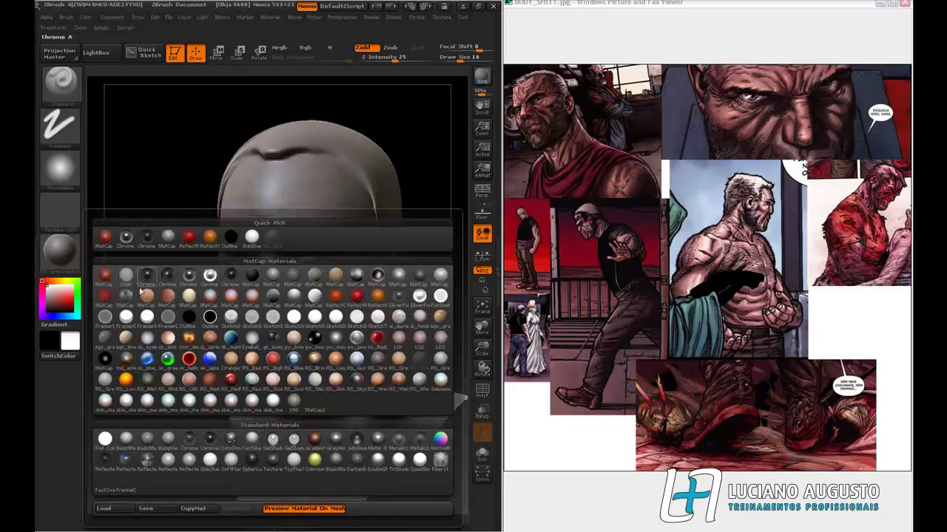
- Try the MatCap Gray and MatCap Red Wax materials on the head sculpt
click(163, 275)
click(68, 255)
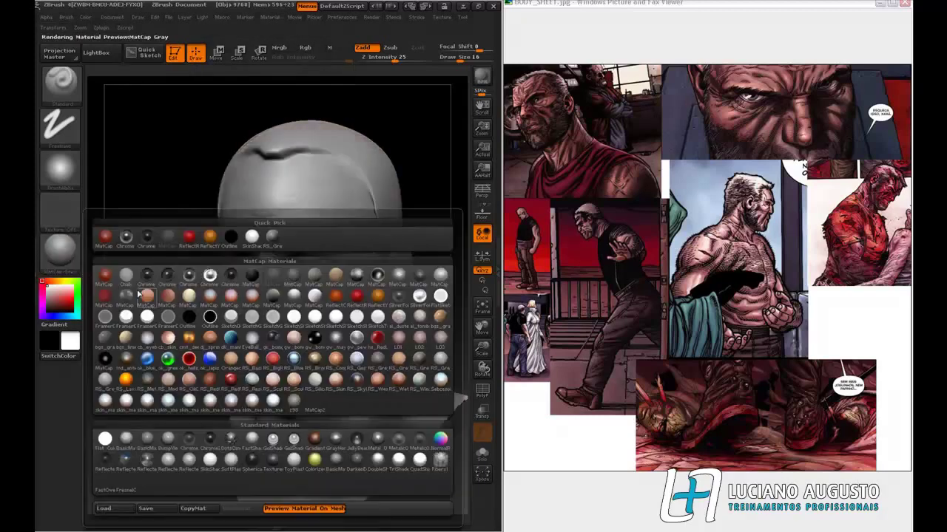
click(108, 245)
mouse_move(143, 331)
mouse_down()
mouse_move(131, 337)
mouse_move(153, 349)
mouse_move(165, 338)
mouse_move(104, 327)
mouse_move(114, 330)
mouse_up()
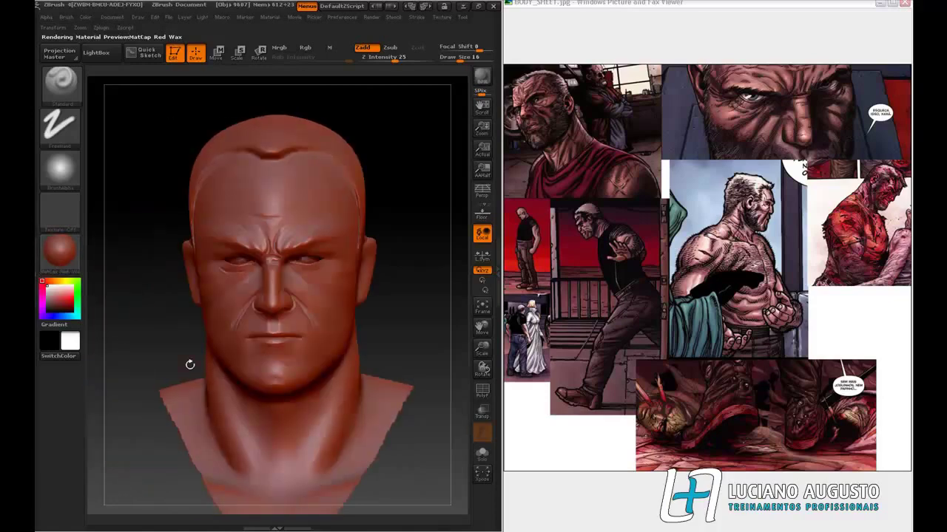
- Apply the RS_GreyClayExtreme material to the head sculpt and check it from other angles
click(71, 254)
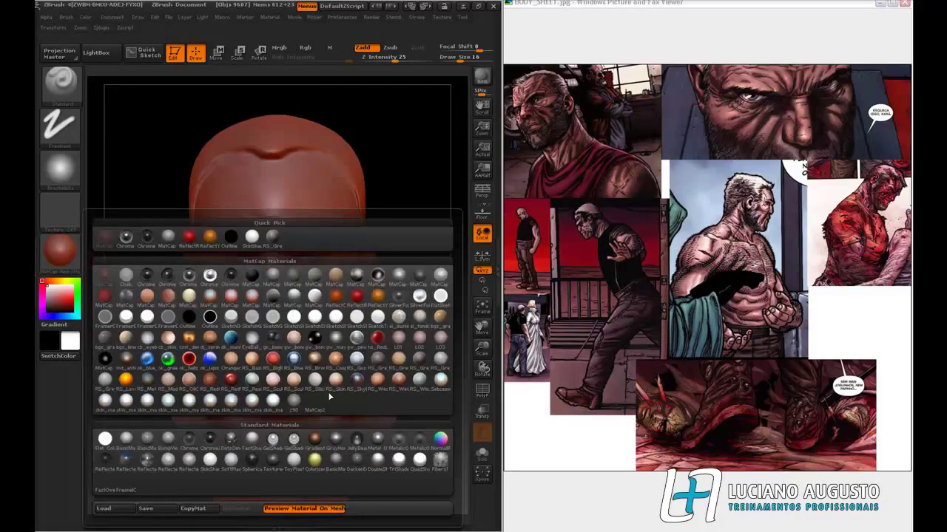
click(421, 360)
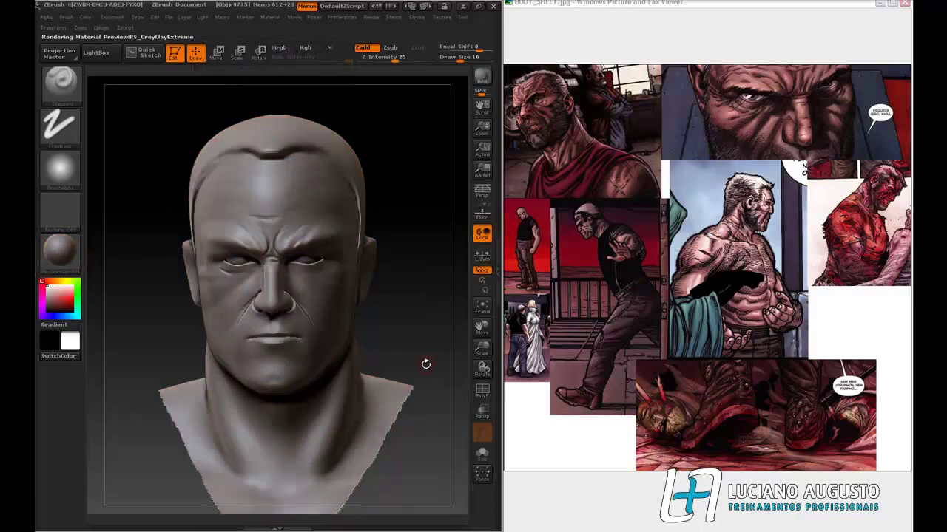
drag(424, 326, 425, 339)
mouse_move(421, 435)
mouse_down()
mouse_move(423, 459)
mouse_move(424, 422)
mouse_up()
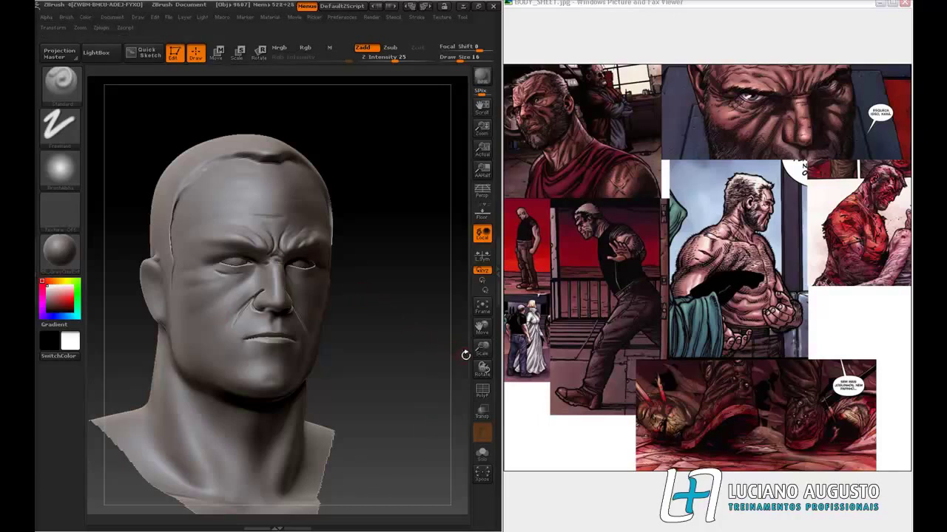
- Smooth the creases around the nostril wing and down the nasolabial fold, using draw size 51 and smoothing intensity 30
drag(482, 348, 421, 394)
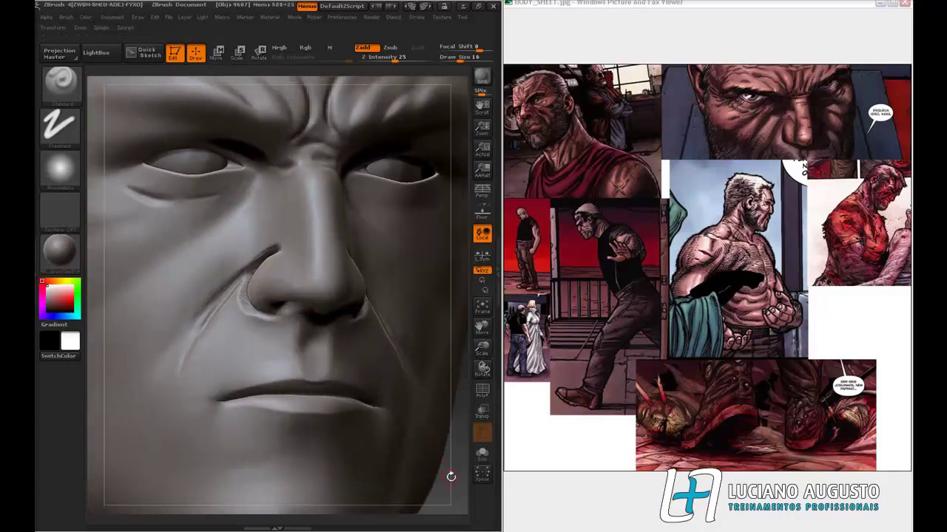
drag(450, 476, 493, 491)
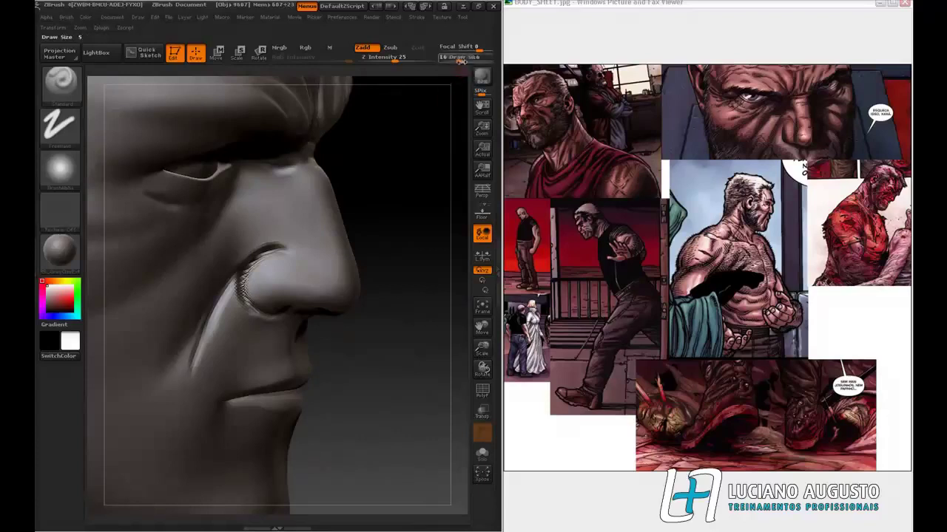
drag(462, 60, 474, 62)
shift+drag(269, 246, 283, 249)
drag(392, 61, 398, 61)
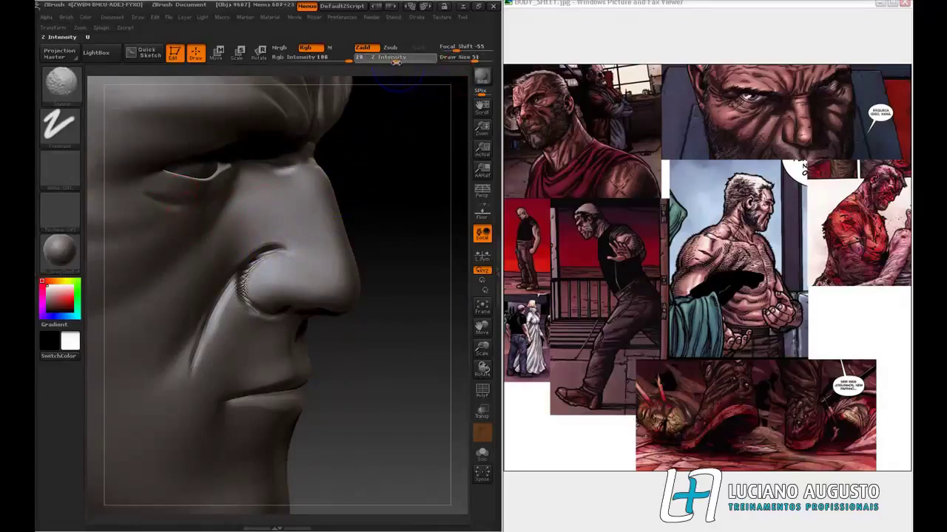
mouse_move(279, 247)
shift+mouse_down()
mouse_move(255, 260)
mouse_move(233, 291)
shift+mouse_up()
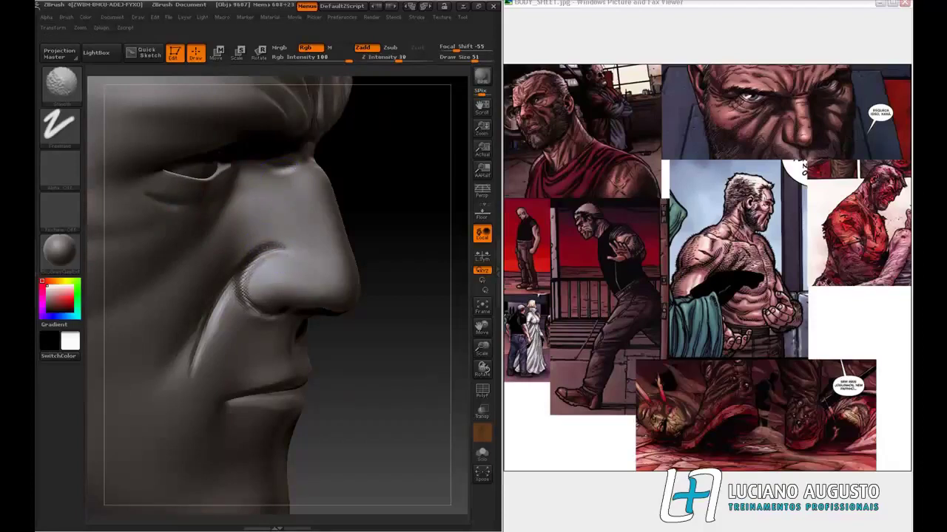
shift+drag(263, 242, 274, 247)
mouse_move(214, 314)
shift+mouse_down()
mouse_move(242, 294)
mouse_move(244, 279)
shift+mouse_up()
shift+drag(217, 310, 201, 344)
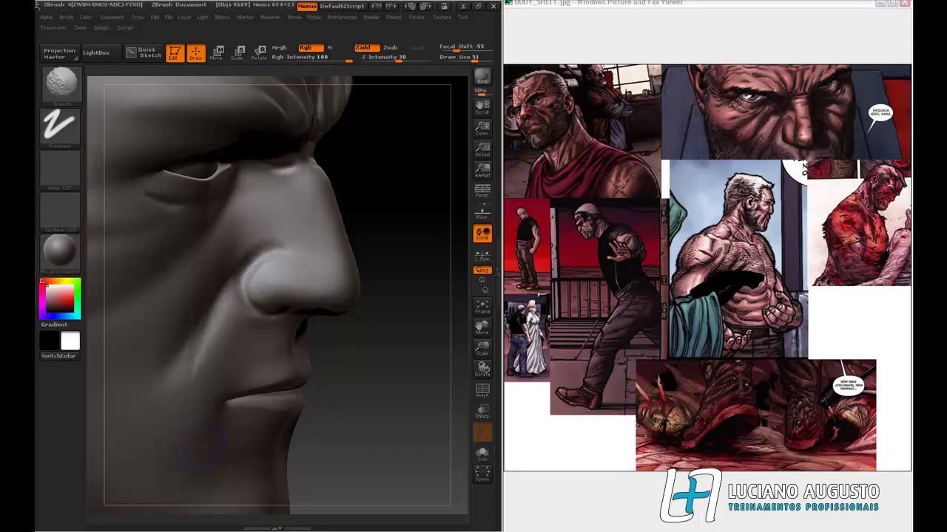
- Sculpt crow's-feet wrinkles beside the outer eye corner and on the upper cheek with the Elastic brush at draw size 24
mouse_move(350, 402)
mouse_down()
mouse_move(307, 402)
mouse_move(322, 414)
mouse_move(316, 398)
mouse_up()
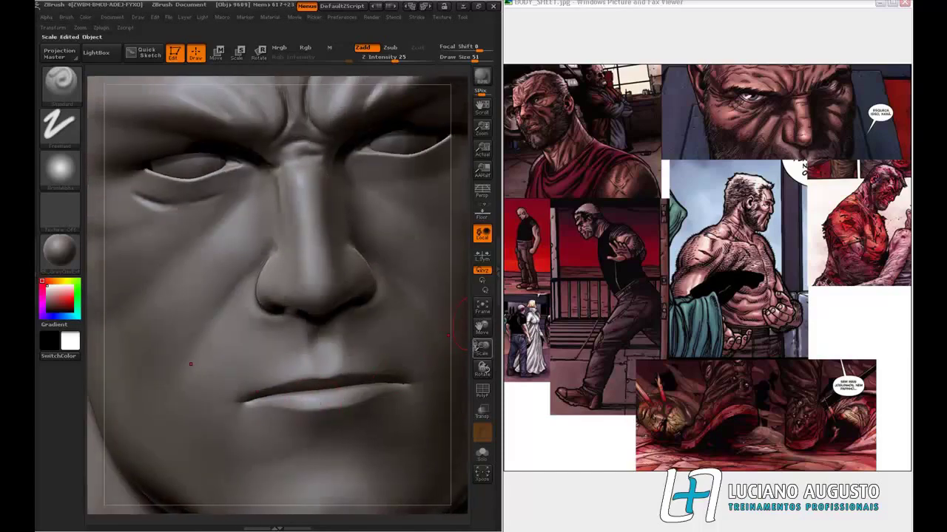
drag(481, 348, 482, 370)
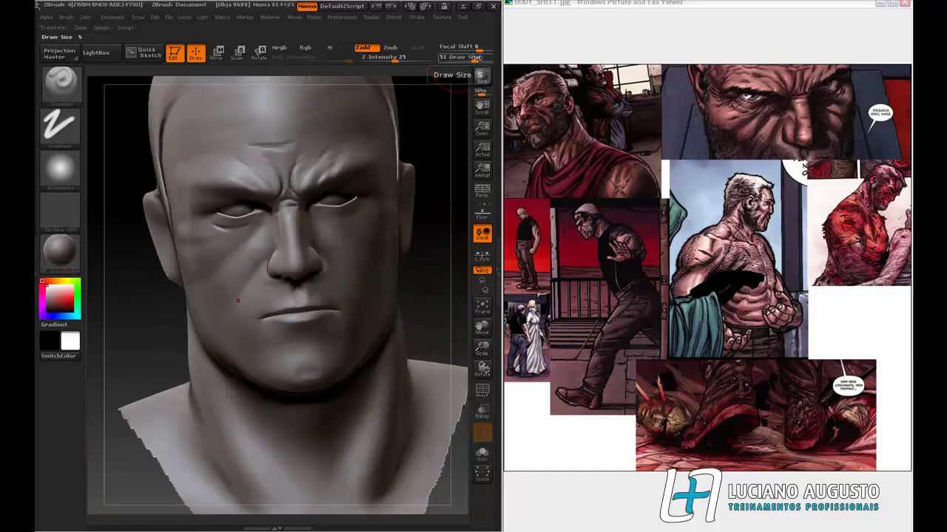
drag(476, 57, 465, 57)
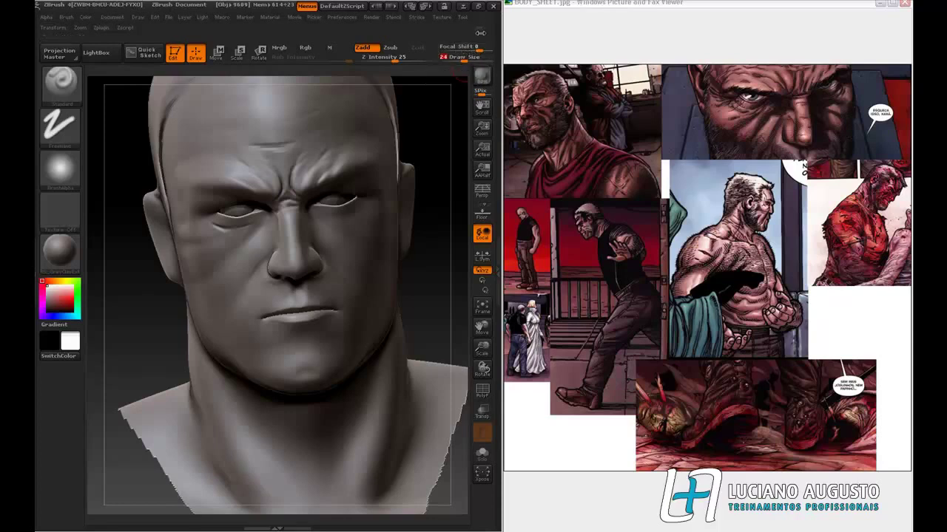
mouse_move(448, 308)
mouse_down()
mouse_move(432, 287)
mouse_move(457, 286)
mouse_up()
mouse_move(482, 349)
mouse_down()
mouse_move(492, 390)
mouse_move(463, 477)
mouse_up()
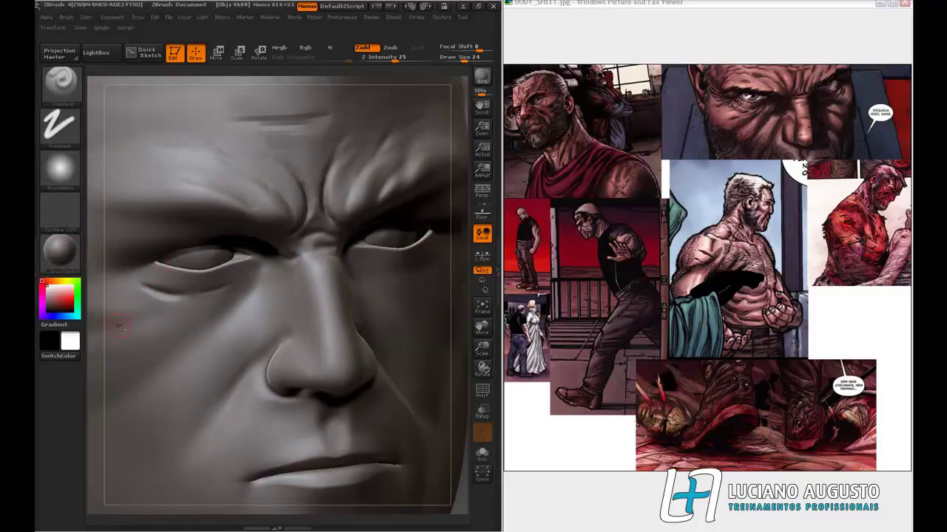
key(f)
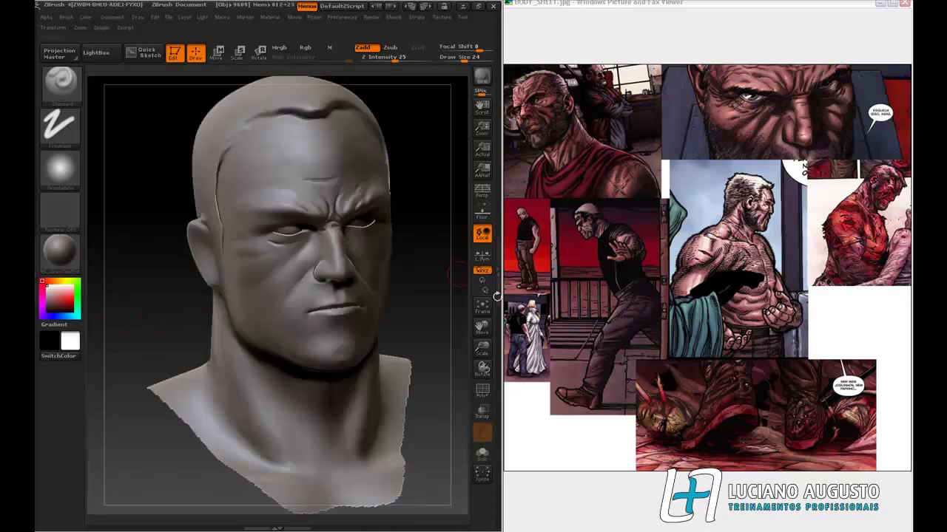
drag(482, 348, 257, 243)
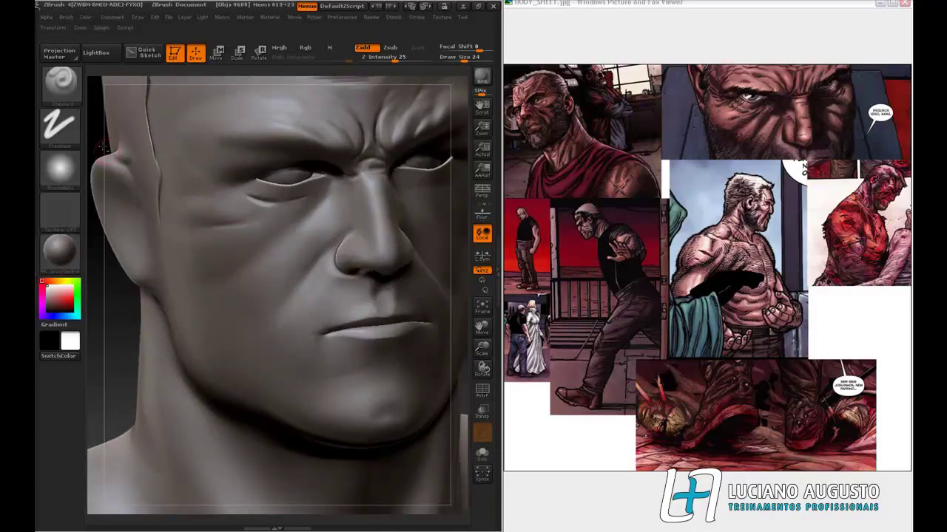
key(b)
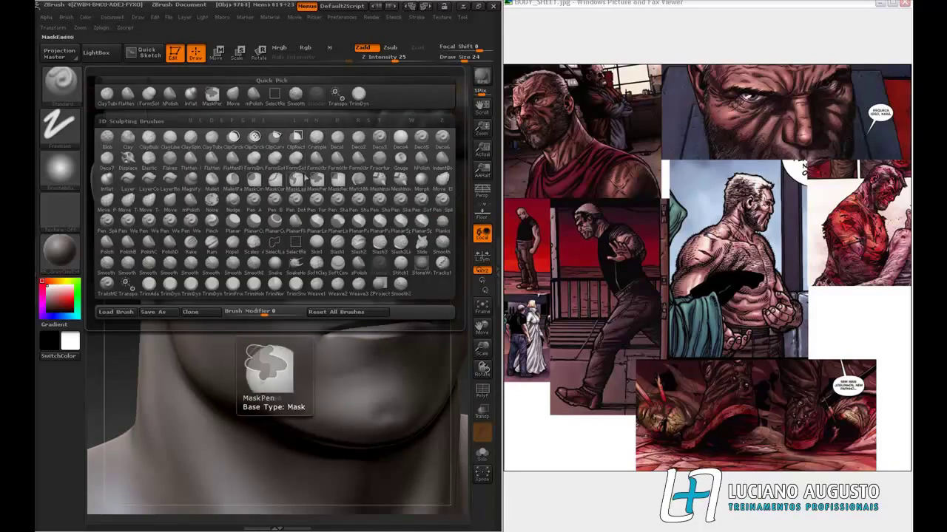
click(148, 157)
drag(191, 220, 249, 226)
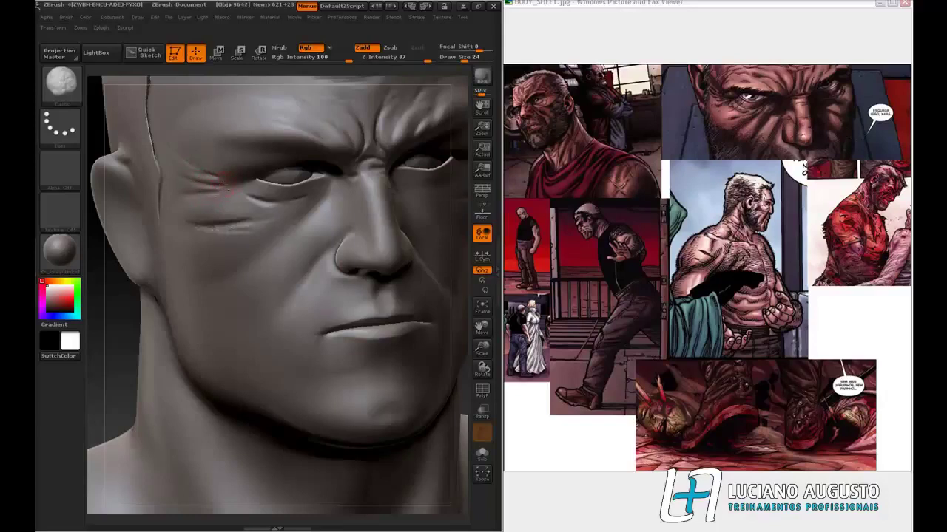
mouse_move(226, 180)
mouse_down()
mouse_move(213, 185)
mouse_move(190, 163)
mouse_up()
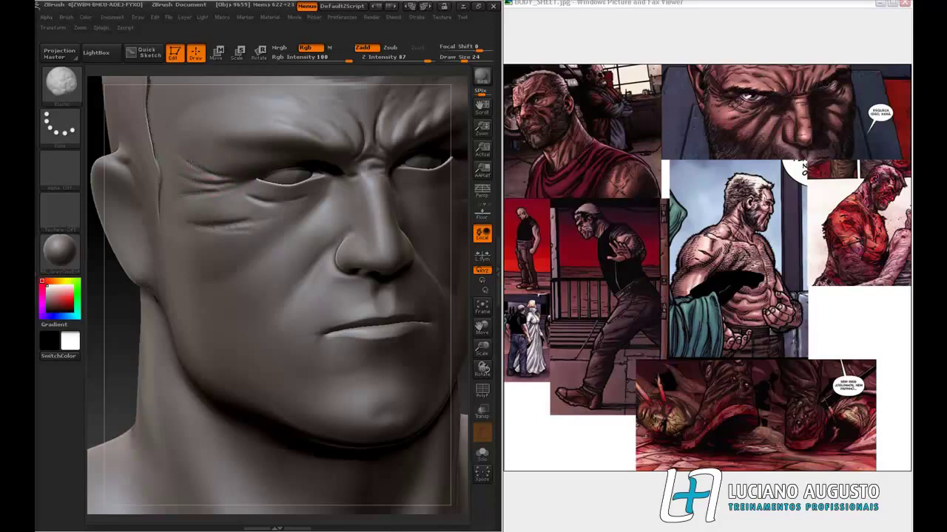
- Undo the trial stroke on the cheek and sculpt a longer diagonal wrinkle across the cheek below the existing ones
mouse_move(232, 297)
mouse_down()
mouse_move(289, 356)
mouse_move(267, 250)
mouse_move(271, 358)
mouse_up()
key(ctrl+z)
mouse_move(108, 344)
mouse_down()
mouse_move(170, 244)
mouse_move(215, 205)
mouse_up()
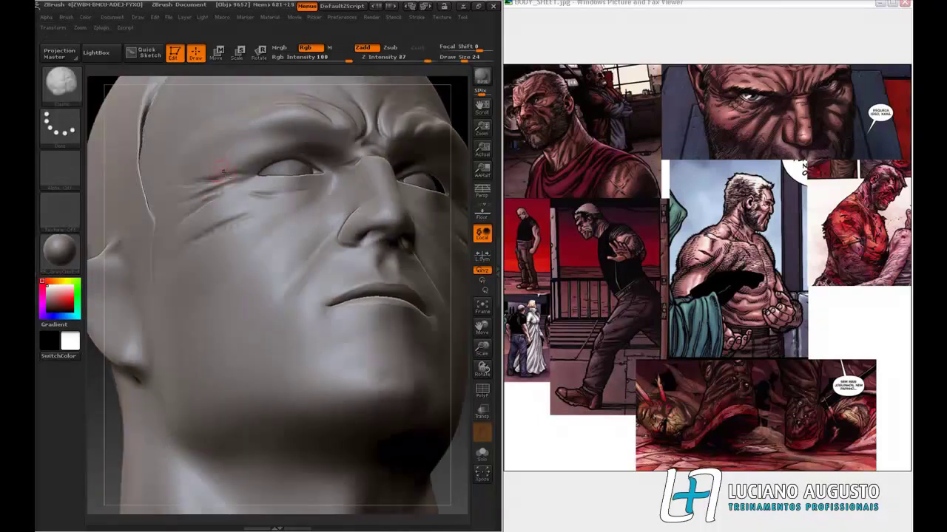
drag(99, 395, 123, 391)
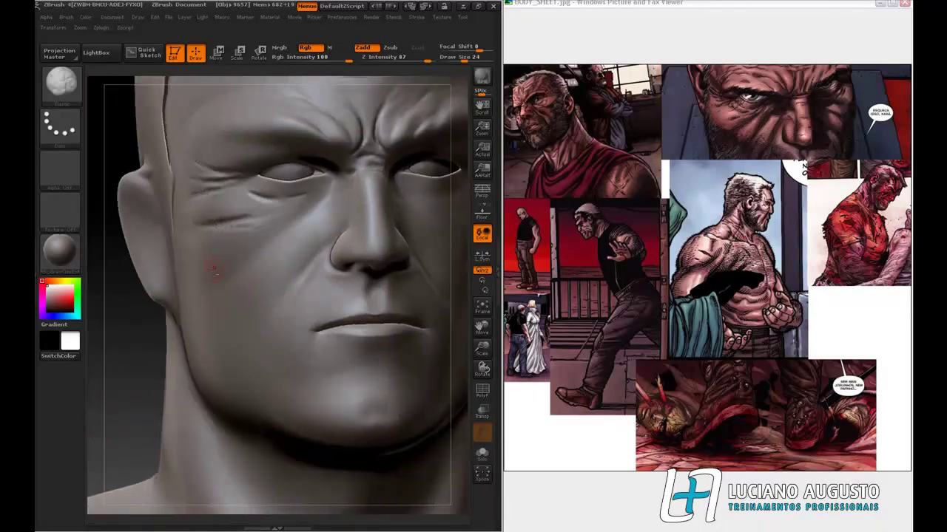
drag(221, 263, 274, 241)
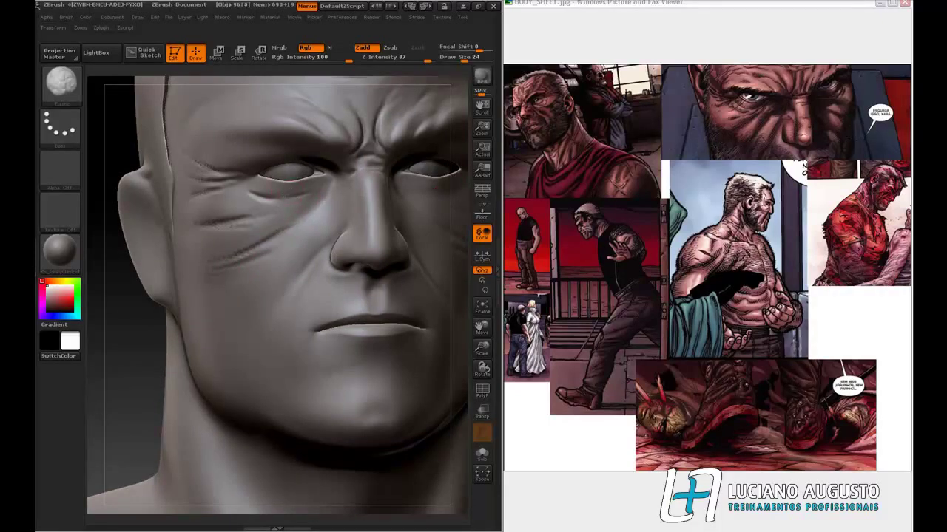
- Give the Elastic brush a FreeHand stroke and a soft round alpha, and stroke along the crease under the eye
click(61, 127)
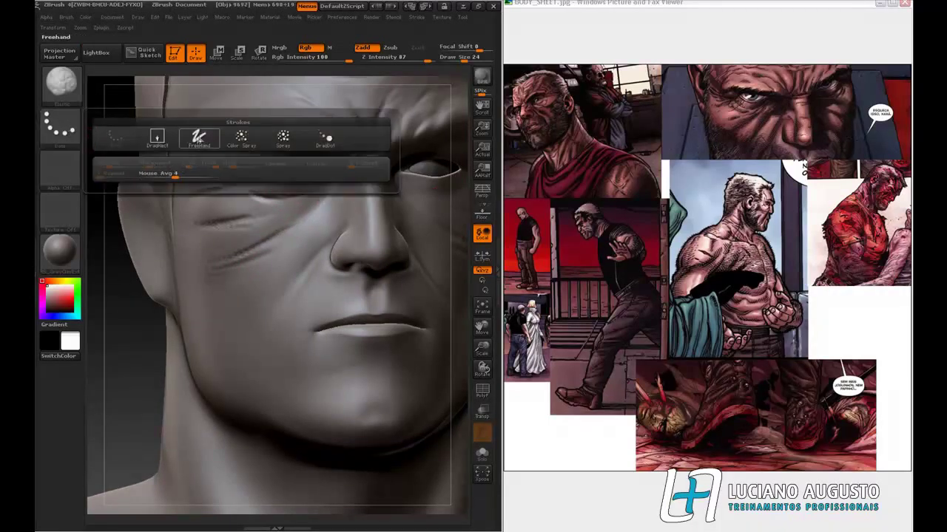
click(196, 140)
click(61, 168)
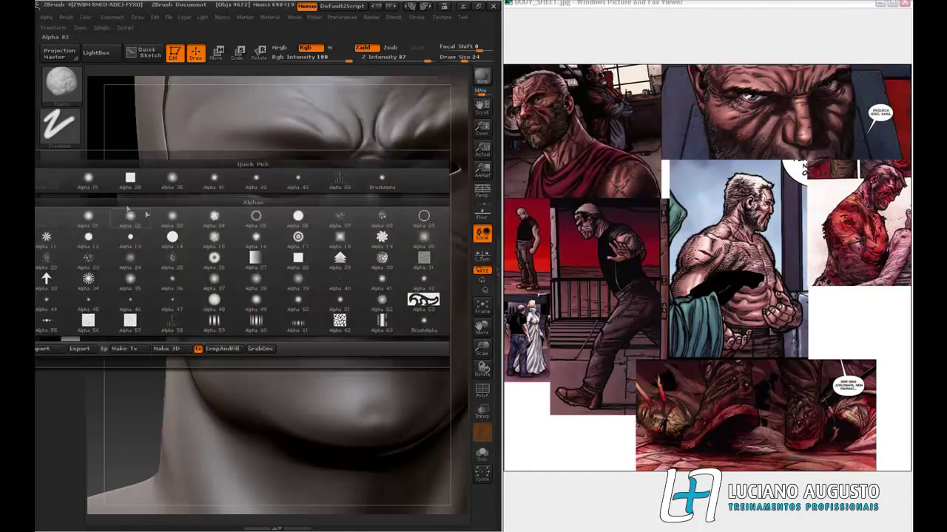
click(216, 286)
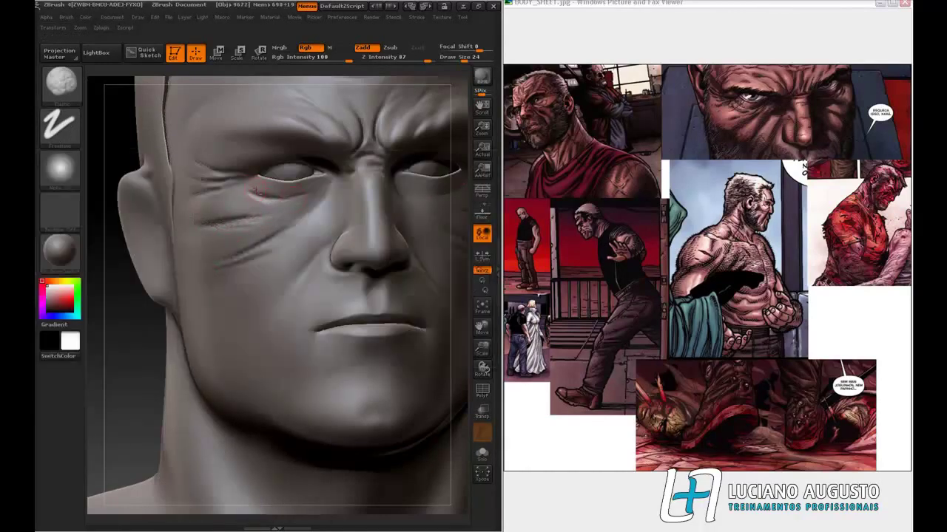
drag(259, 192, 281, 195)
- Switch to the Standard brush and deepen the wrinkles under the eye, on the cheek and around the nose bridge
click(61, 81)
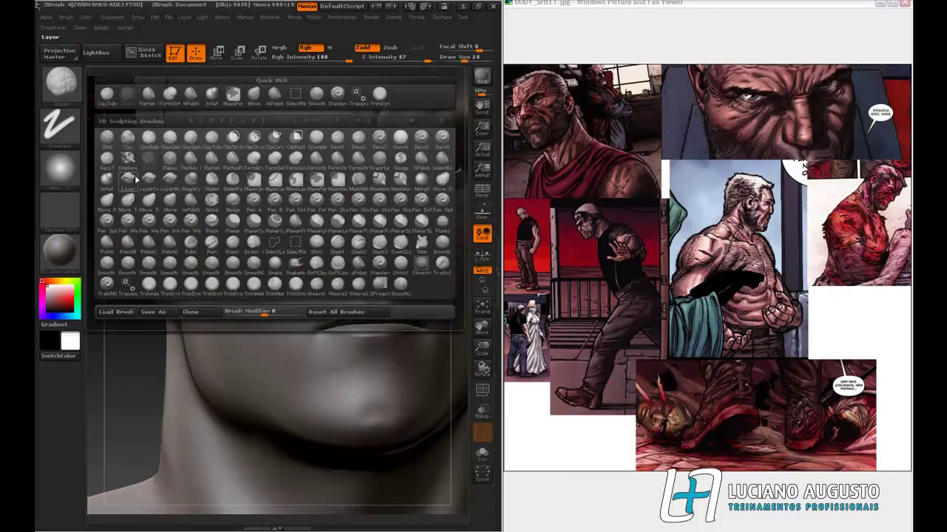
click(345, 96)
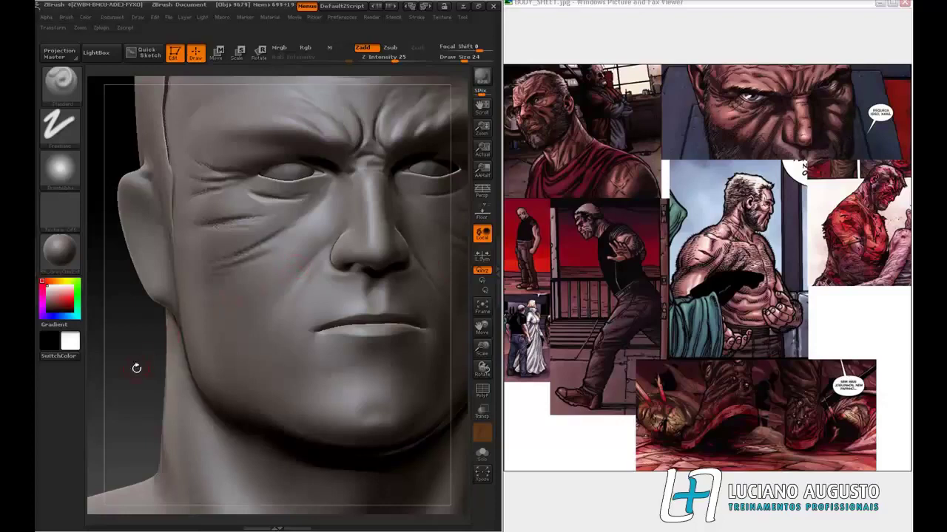
drag(135, 368, 146, 372)
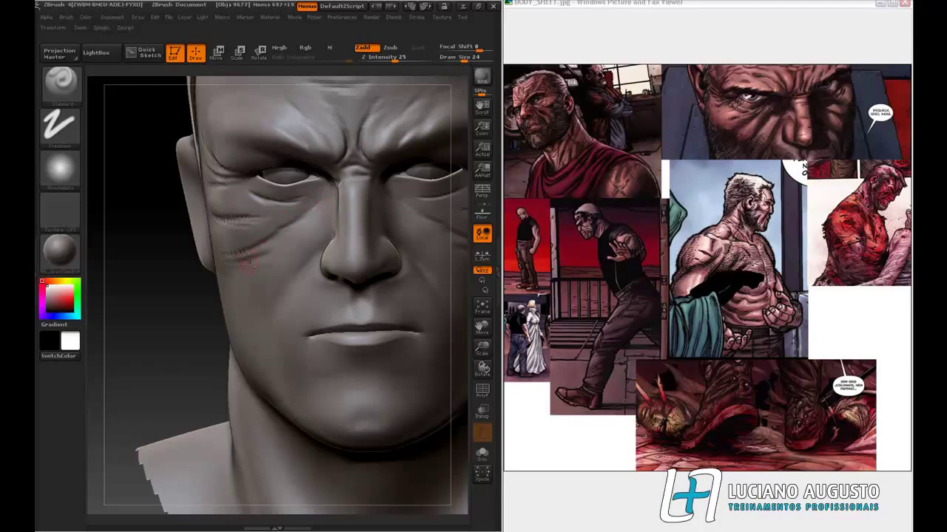
drag(161, 340, 205, 340)
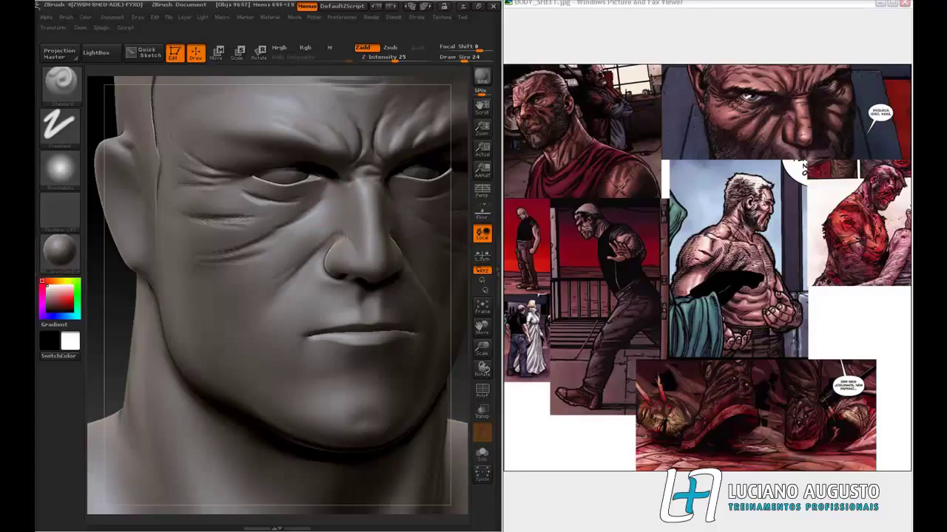
drag(363, 185, 347, 180)
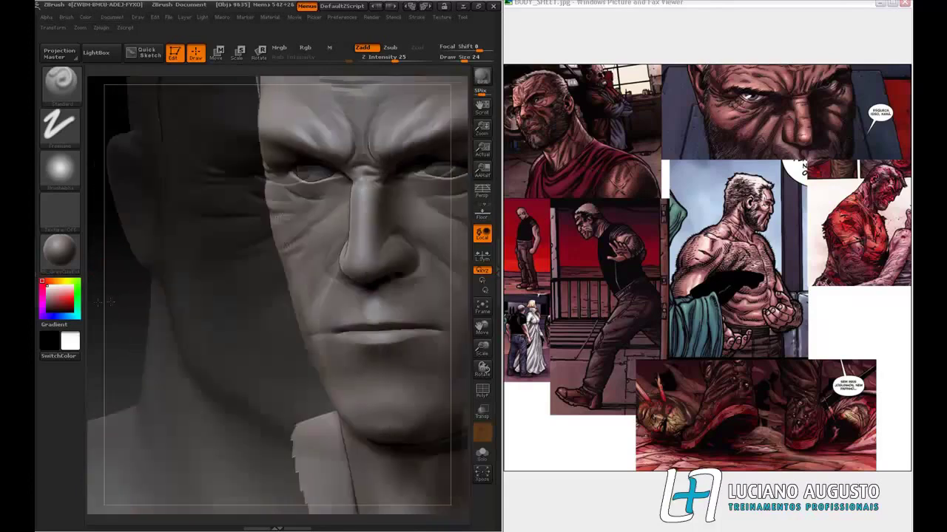
- Deepen the crow's-feet beside the eye and carve a curved crease around the outer end of the brow at the temple
mouse_move(98, 302)
mouse_down()
mouse_move(128, 288)
mouse_move(143, 296)
mouse_up()
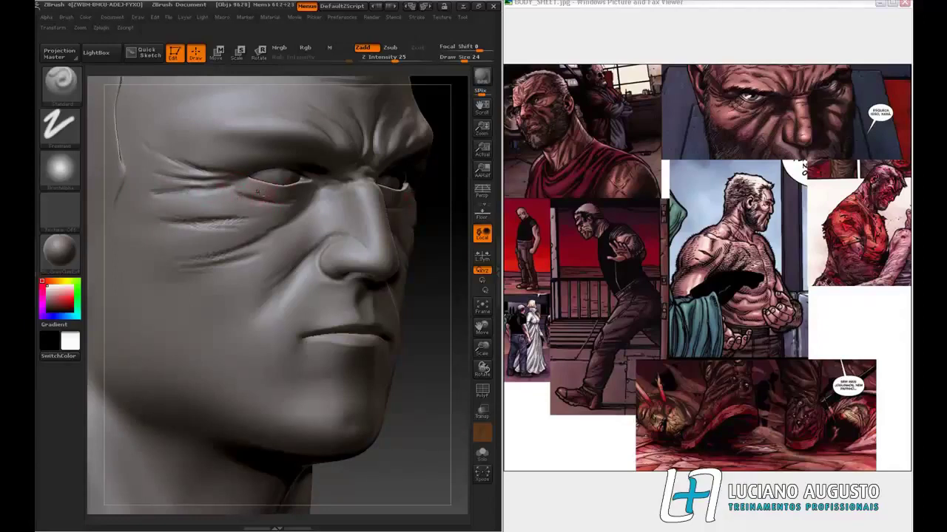
drag(446, 245, 427, 236)
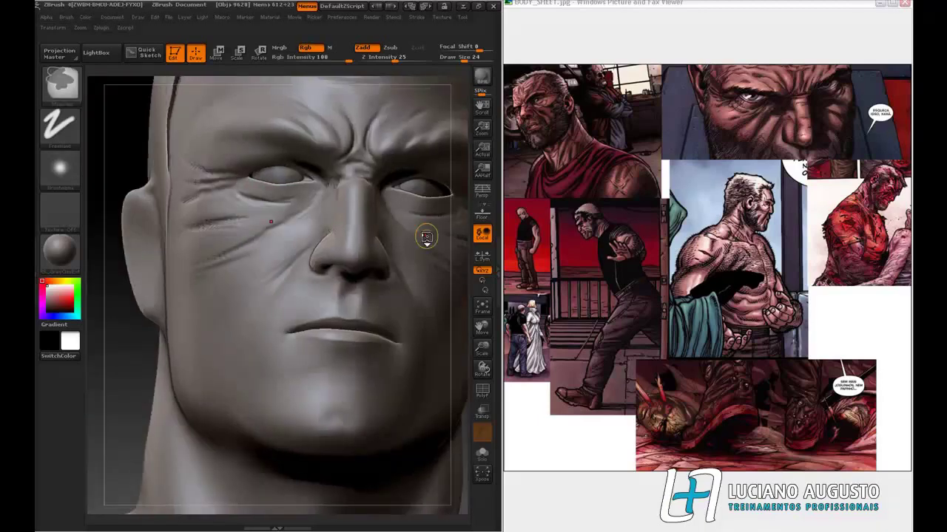
mouse_move(124, 347)
mouse_down()
mouse_move(185, 344)
mouse_move(129, 292)
mouse_move(161, 277)
mouse_move(185, 248)
mouse_up()
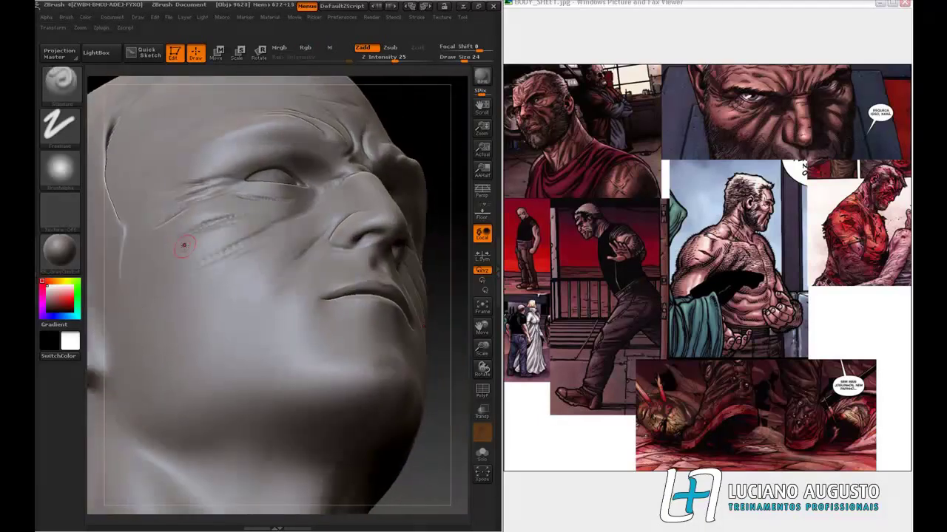
drag(444, 152, 387, 140)
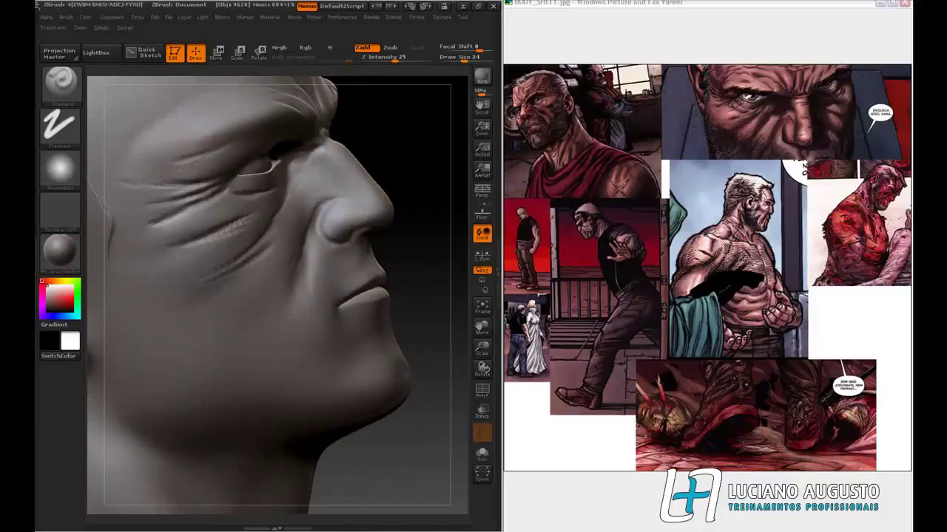
mouse_move(157, 117)
mouse_down()
mouse_move(185, 104)
mouse_move(126, 160)
mouse_up()
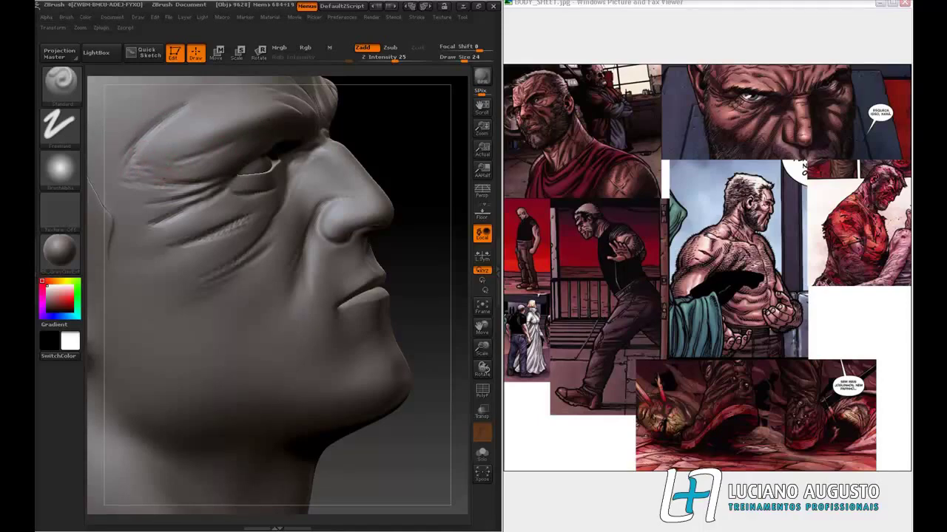
- Smooth the wrinkles on the forehead, around the brow and eye, and across the cheek to soften them
drag(361, 156, 296, 167)
drag(460, 281, 438, 302)
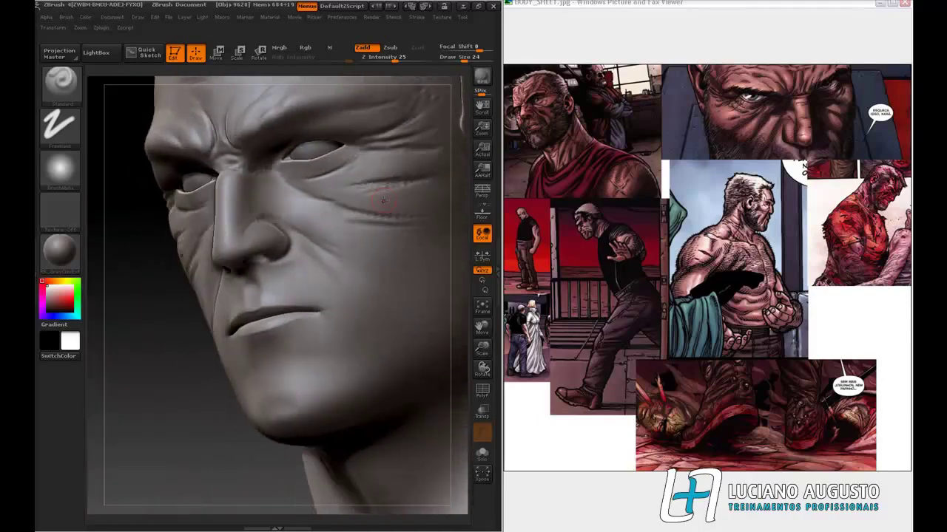
mouse_move(482, 348)
mouse_down()
mouse_move(433, 159)
mouse_move(403, 142)
mouse_move(380, 158)
mouse_move(393, 170)
mouse_up()
drag(482, 348, 435, 324)
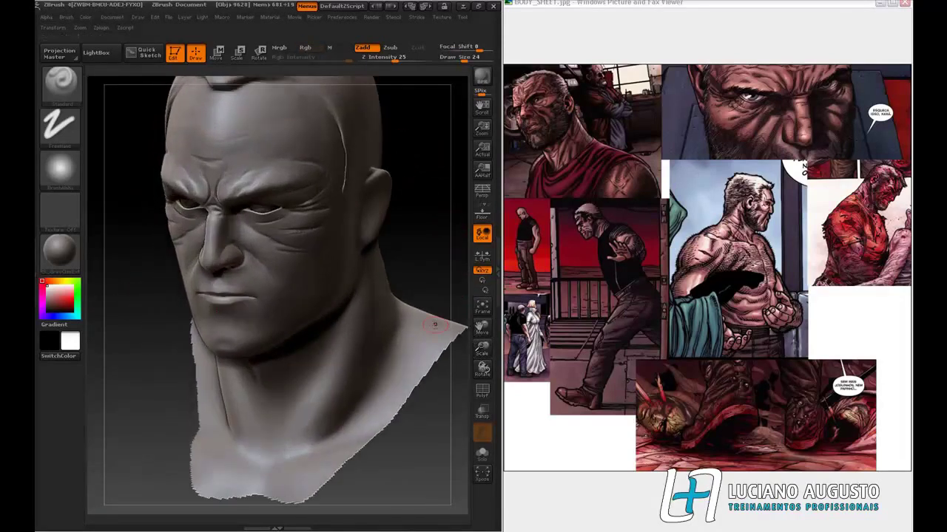
key(b)
key(c)
key(b)
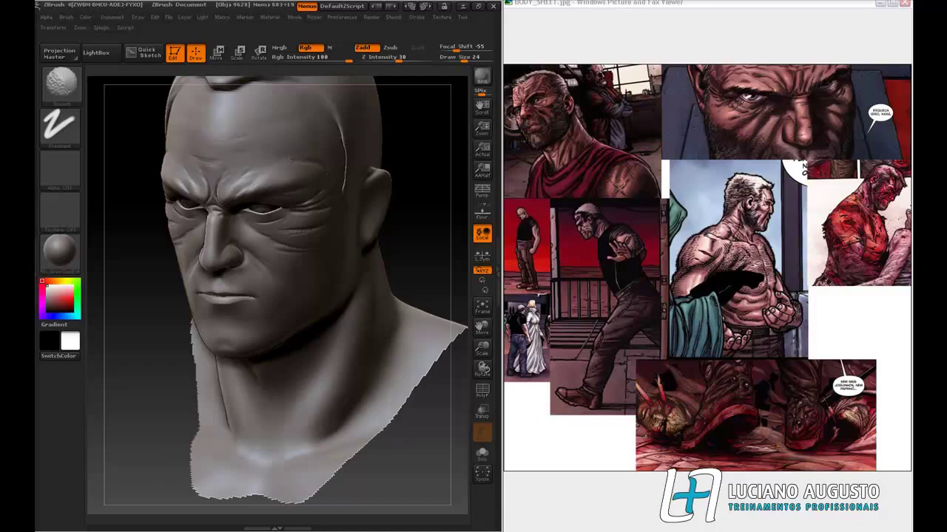
mouse_move(316, 167)
mouse_down()
mouse_move(292, 161)
mouse_move(307, 154)
mouse_up()
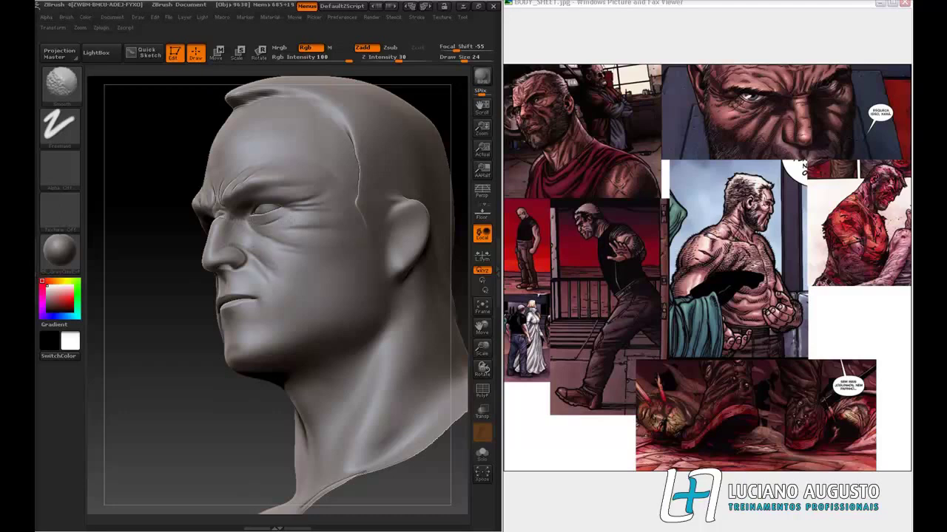
drag(114, 302, 137, 298)
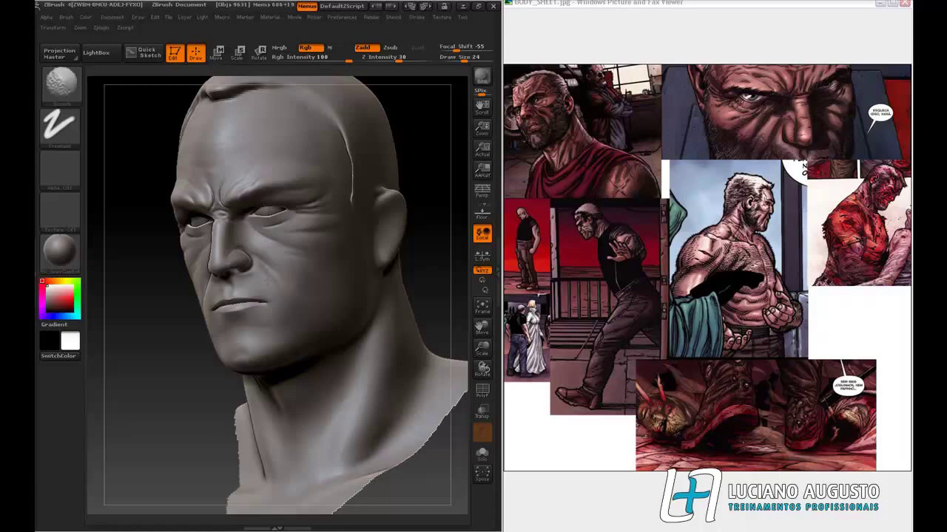
drag(158, 327, 181, 259)
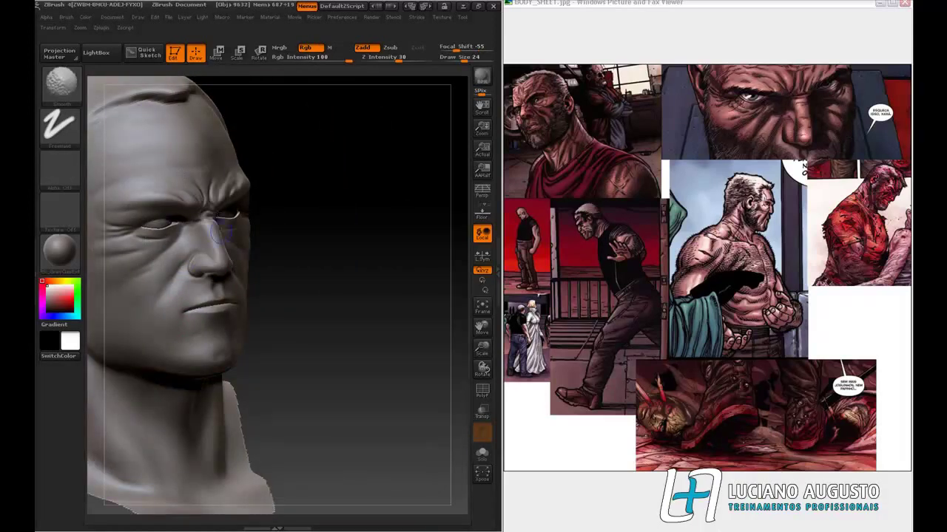
- Sculpt the tendons running down the front of the neck with the Standard brush
drag(281, 325, 378, 323)
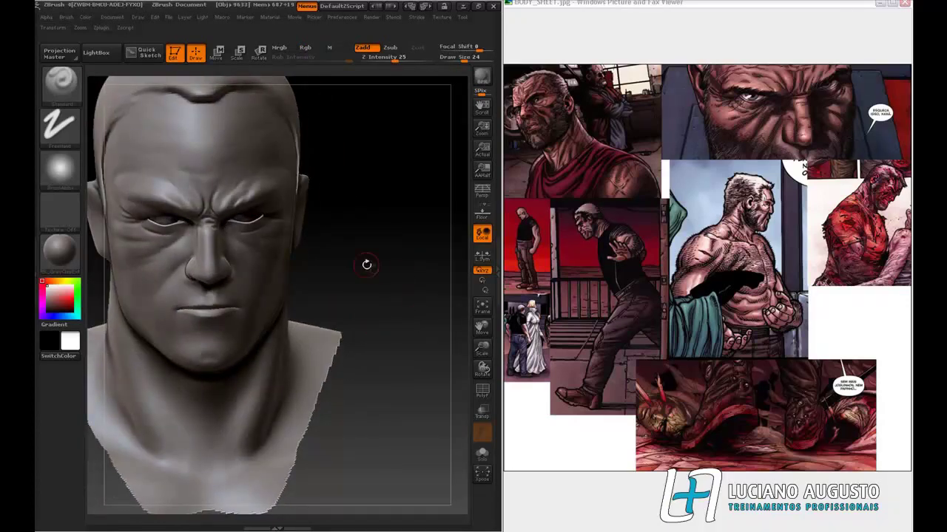
drag(342, 249, 407, 226)
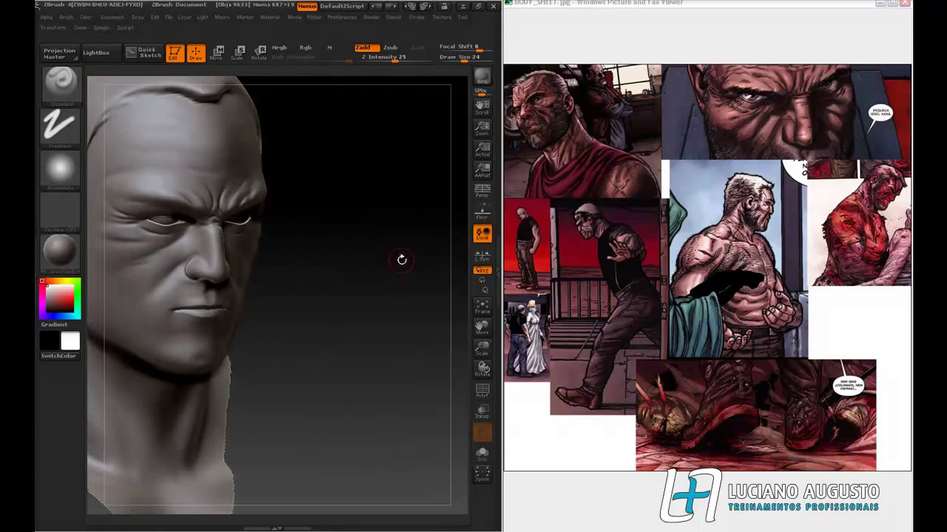
drag(347, 299, 465, 269)
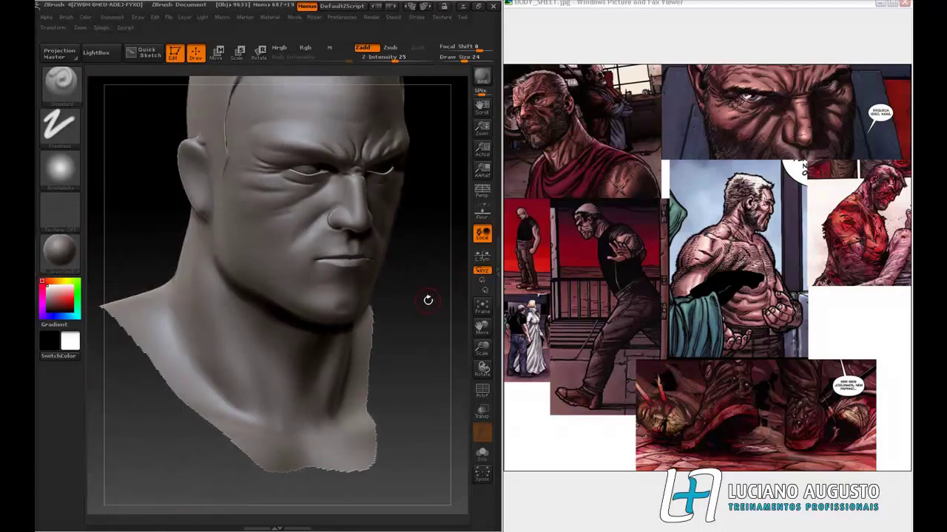
mouse_move(427, 298)
mouse_down()
mouse_move(444, 295)
mouse_move(433, 288)
mouse_move(400, 300)
mouse_move(392, 291)
mouse_up()
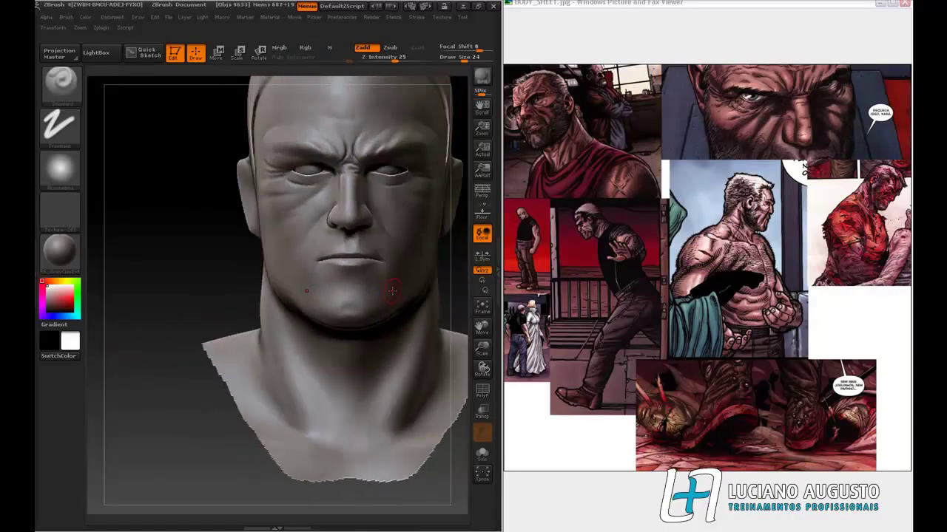
mouse_move(171, 235)
mouse_down()
mouse_move(148, 243)
mouse_move(170, 237)
mouse_move(122, 411)
mouse_move(169, 437)
mouse_move(163, 433)
mouse_up()
mouse_move(104, 330)
mouse_down()
mouse_move(144, 338)
mouse_move(165, 328)
mouse_move(158, 321)
mouse_move(135, 328)
mouse_move(432, 289)
mouse_up()
drag(416, 323, 362, 312)
drag(422, 321, 347, 317)
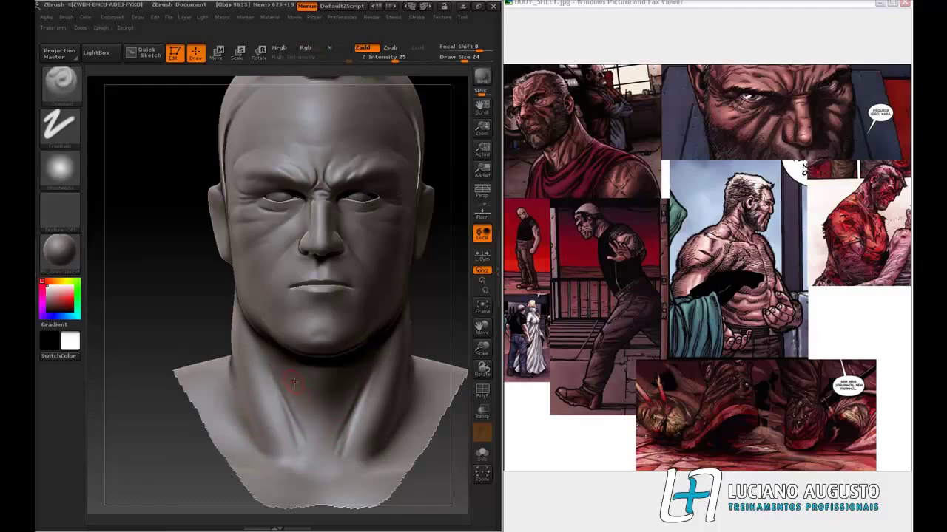
- Sculpt horizontal skin folds across the throat and under the chin
mouse_move(298, 383)
mouse_down()
mouse_move(323, 390)
mouse_move(323, 408)
mouse_move(348, 391)
mouse_move(299, 393)
mouse_move(299, 366)
mouse_move(243, 355)
mouse_move(305, 357)
mouse_up()
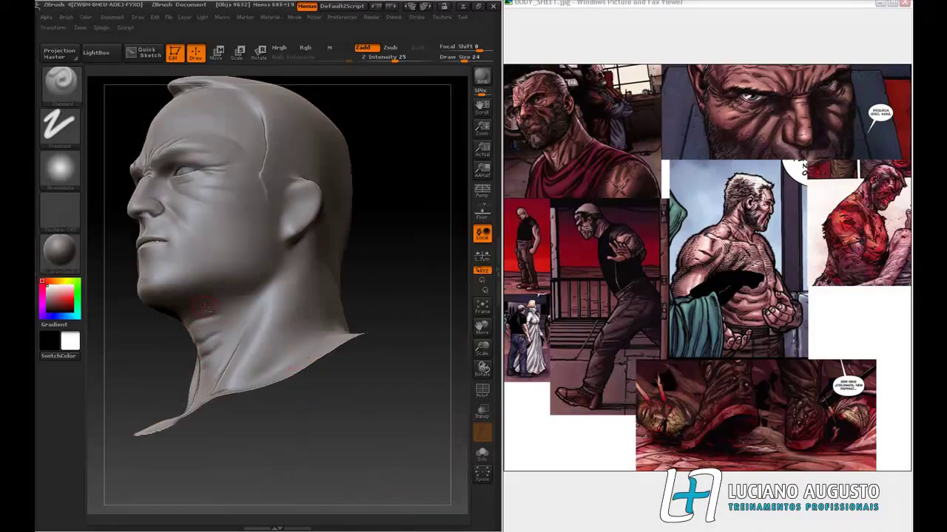
drag(282, 416, 309, 377)
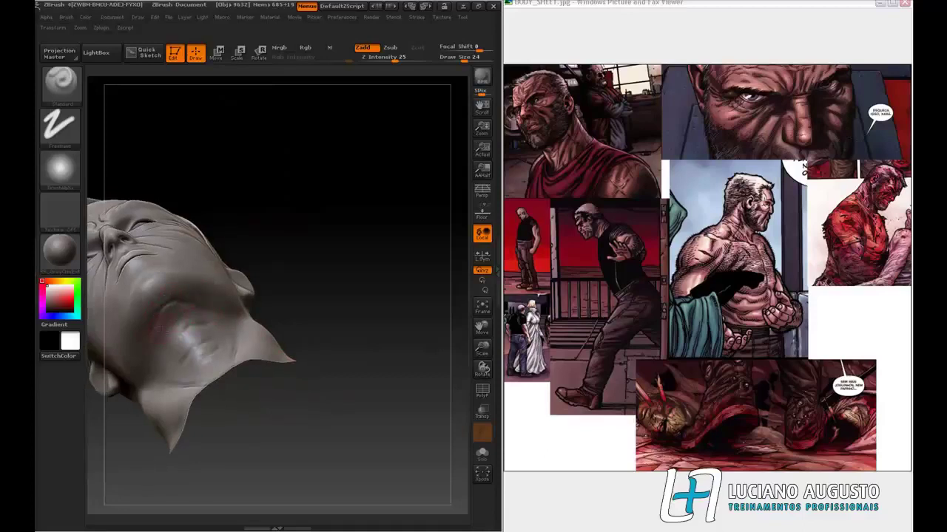
drag(174, 349, 229, 311)
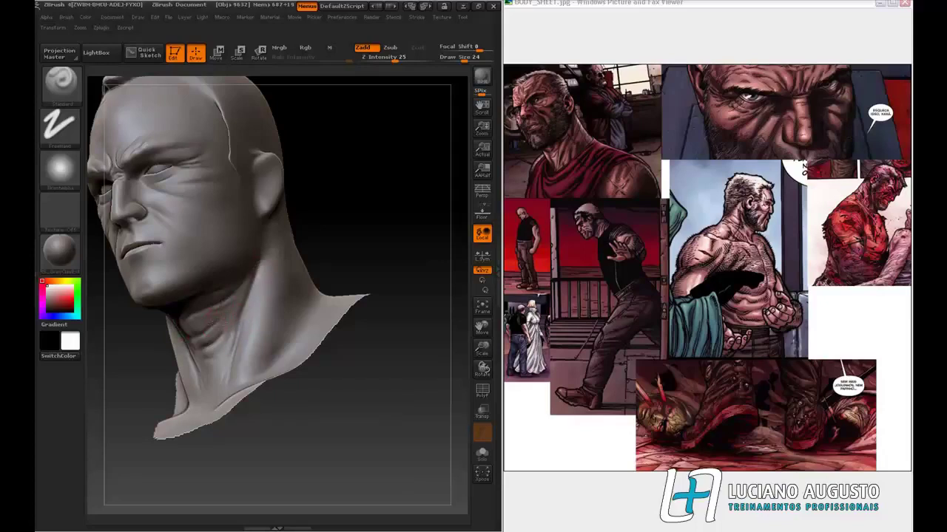
- Carve long diagonal muscle folds along the side of the neck, from below the ear down to the collar area
drag(400, 255, 355, 265)
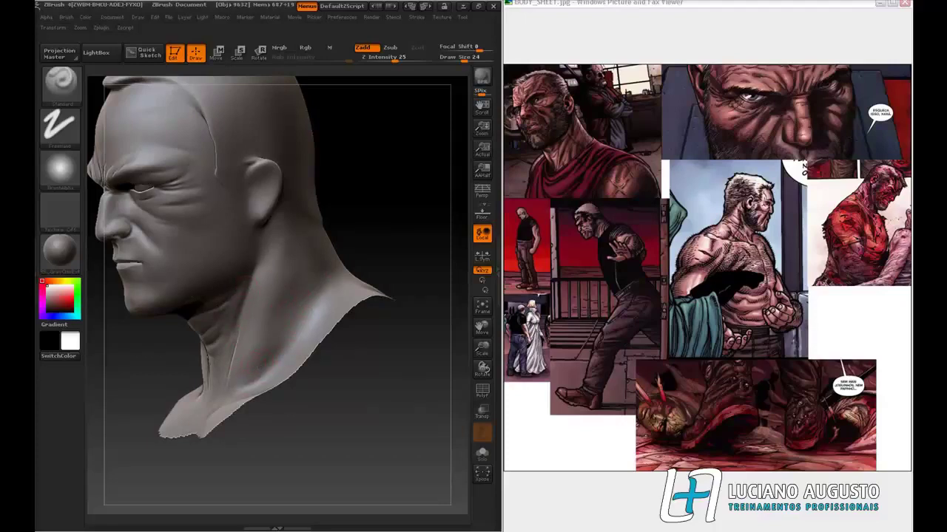
drag(275, 341, 251, 383)
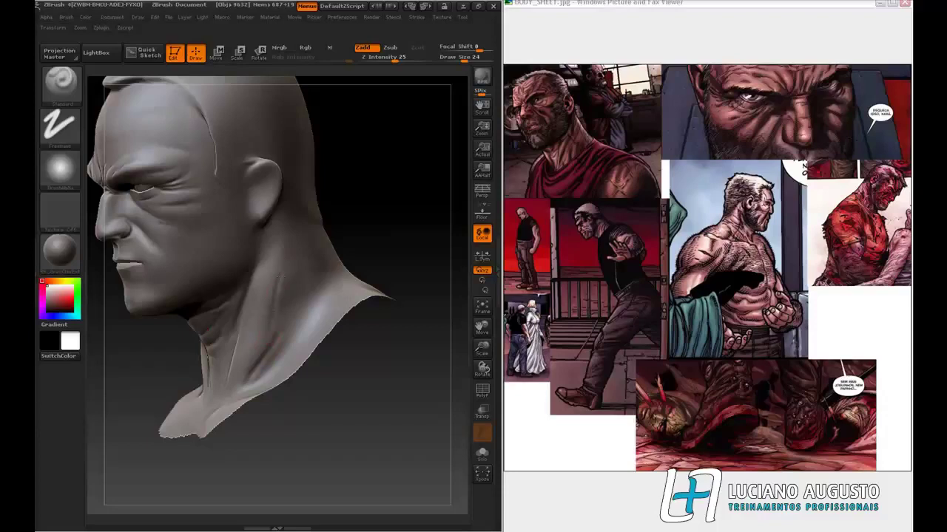
drag(285, 268, 279, 285)
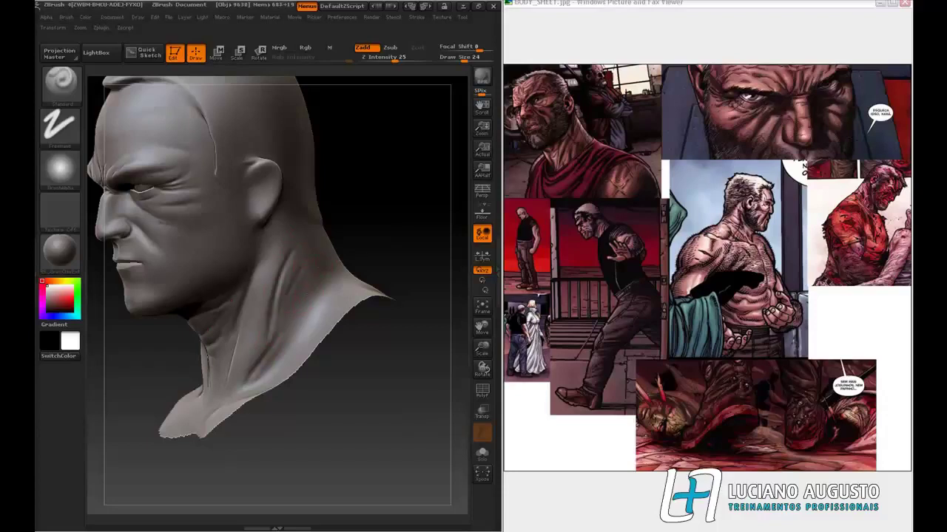
mouse_move(325, 413)
mouse_down()
mouse_move(372, 414)
mouse_move(311, 384)
mouse_move(237, 320)
mouse_up()
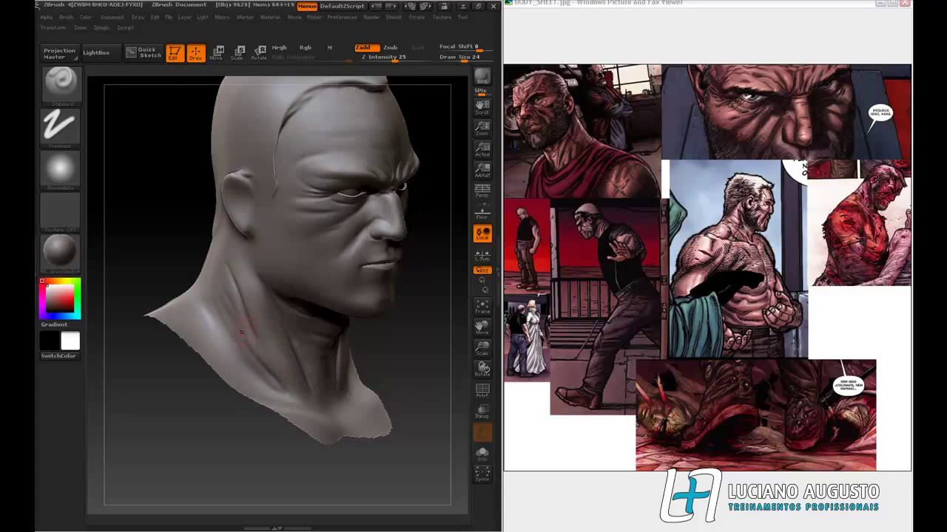
mouse_move(135, 220)
mouse_down()
mouse_move(152, 212)
mouse_move(236, 262)
mouse_up()
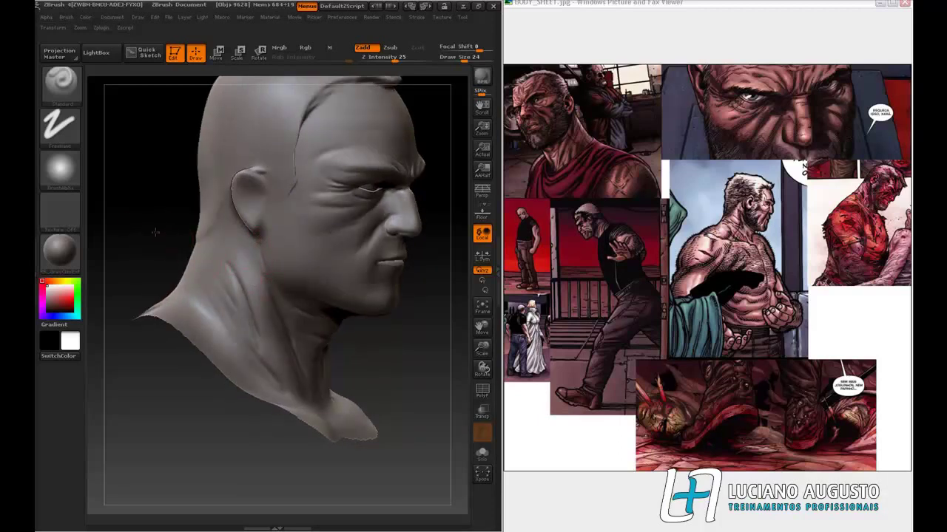
drag(155, 233, 270, 263)
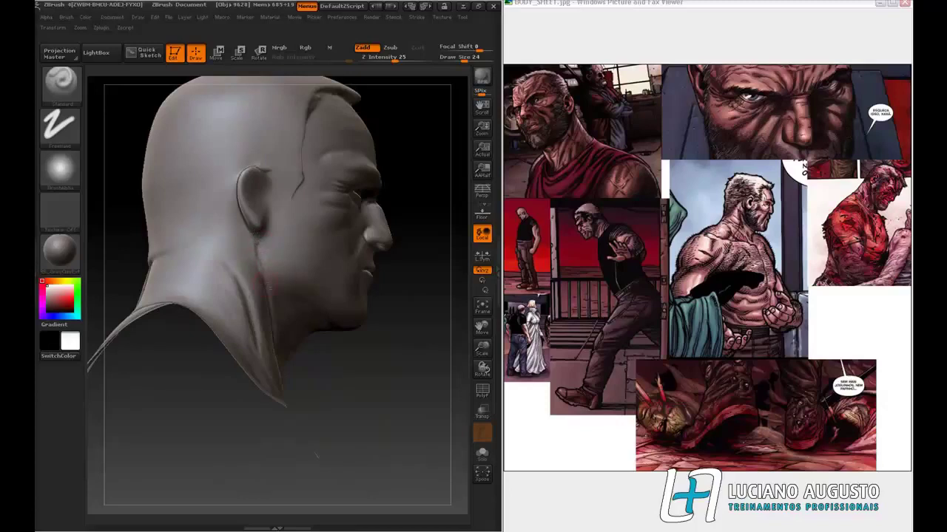
drag(340, 405, 236, 271)
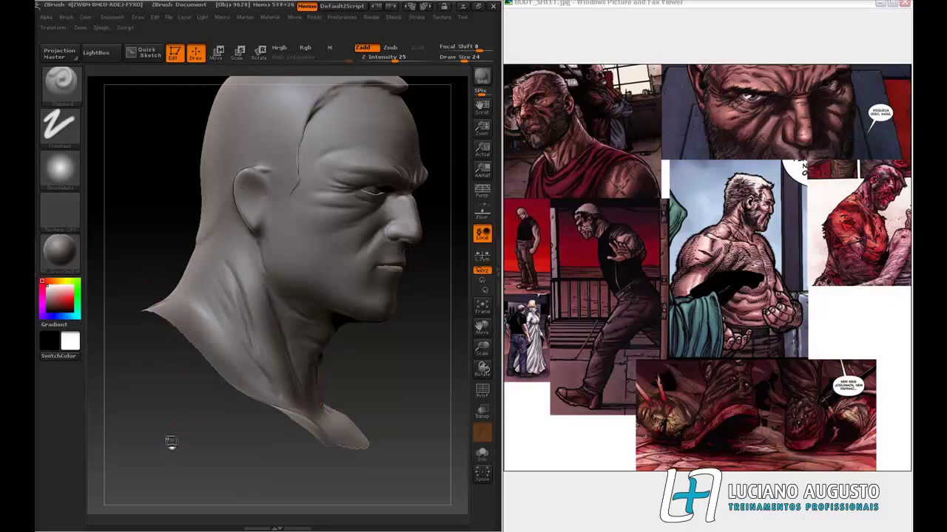
- Smooth the muscle folds on the side of the neck so they blend into the surrounding surface
mouse_move(169, 439)
mouse_down()
mouse_move(189, 443)
mouse_move(164, 448)
mouse_up()
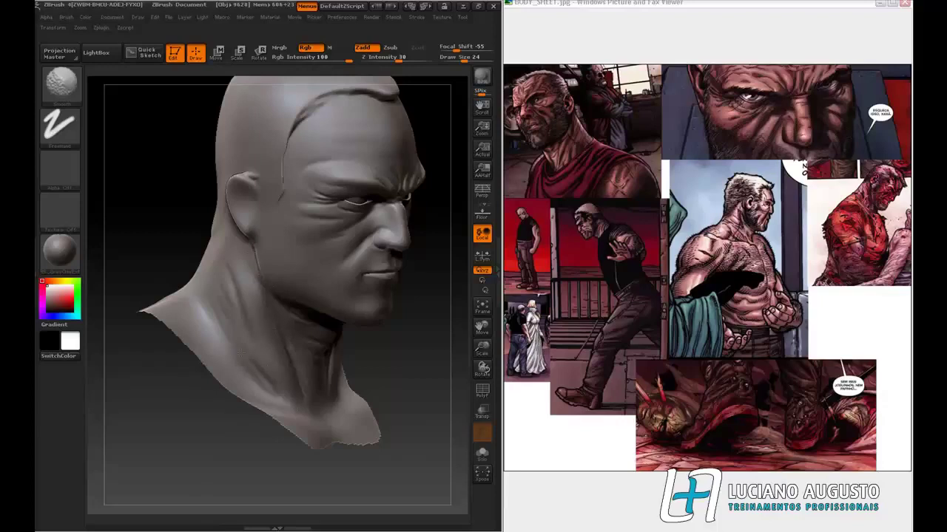
drag(421, 332, 280, 310)
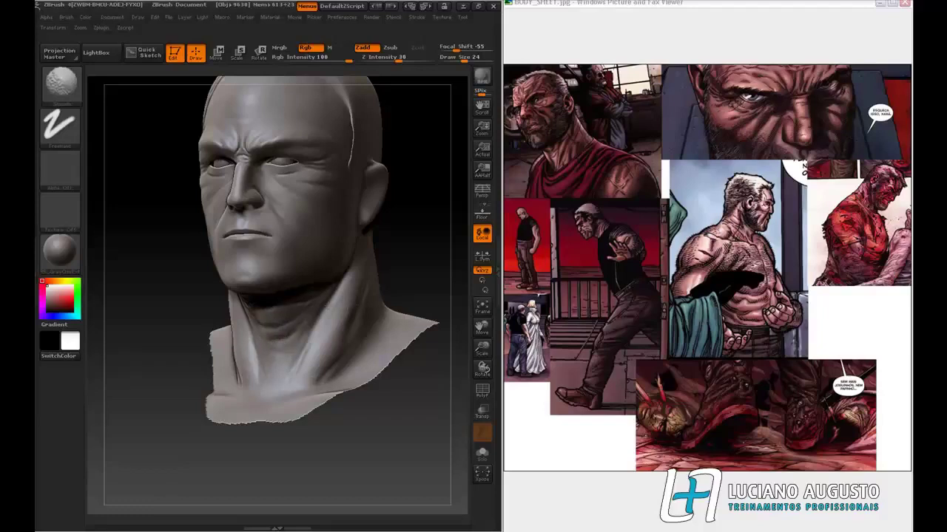
drag(450, 263, 400, 256)
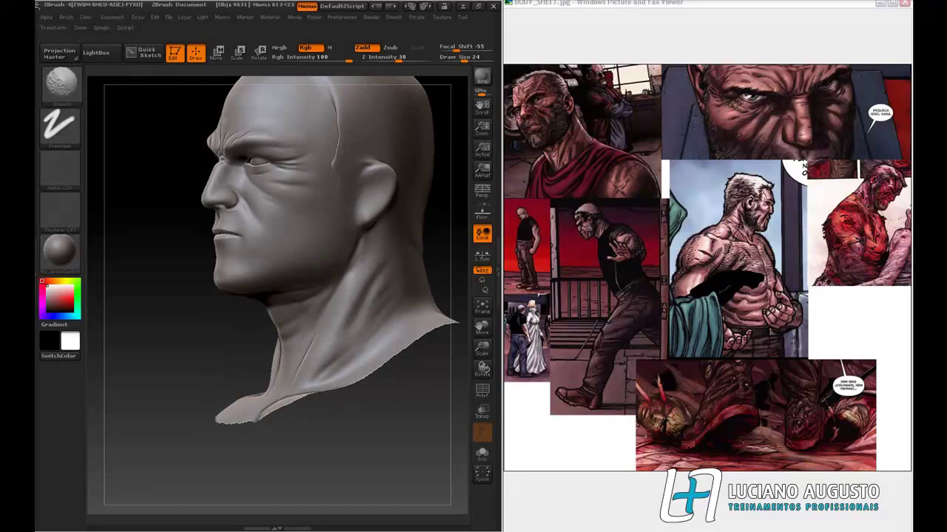
mouse_move(189, 362)
alt+mouse_down()
mouse_move(177, 366)
mouse_move(287, 349)
alt+mouse_up()
drag(194, 243, 195, 290)
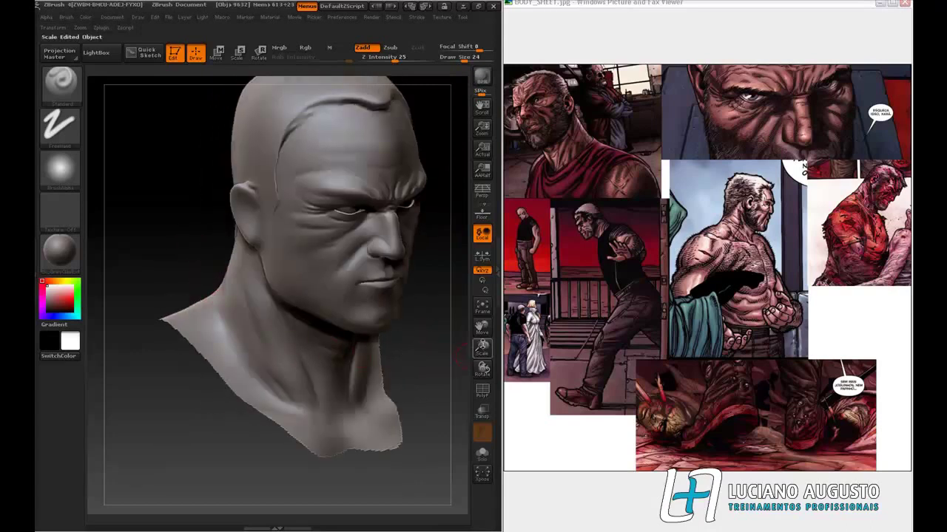
- Carve a deep crease around the front and upper edge of the ear where it meets the head
drag(482, 347, 479, 302)
drag(421, 404, 436, 385)
drag(481, 346, 455, 325)
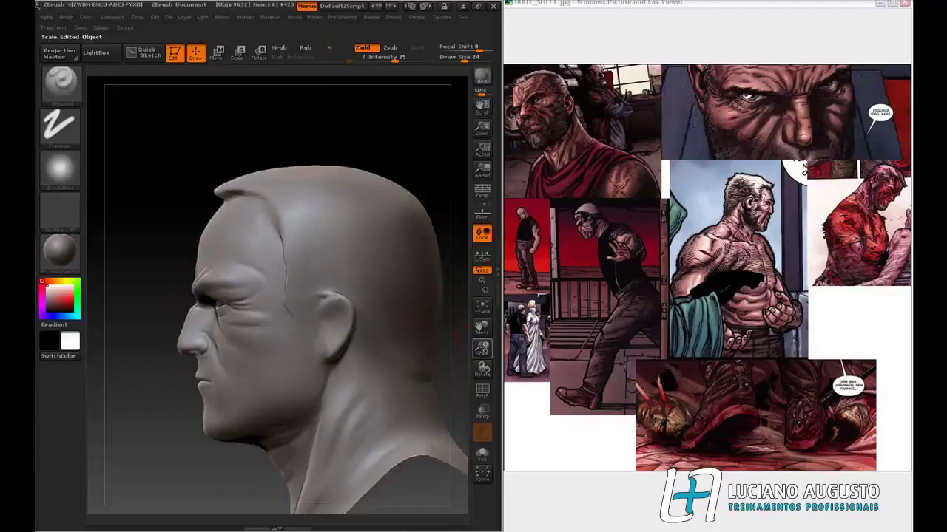
drag(481, 348, 462, 338)
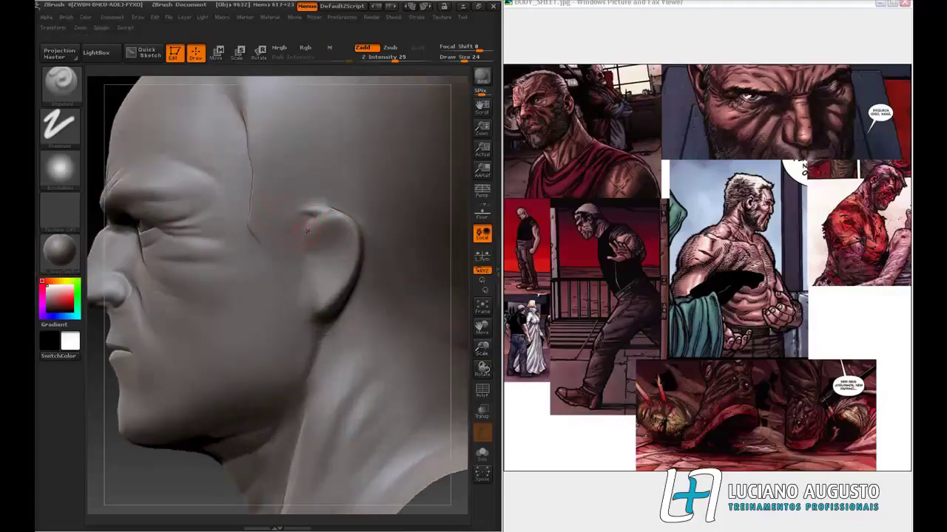
mouse_move(312, 213)
mouse_down()
mouse_move(293, 253)
mouse_move(301, 226)
mouse_move(323, 209)
mouse_move(311, 213)
mouse_move(335, 205)
mouse_up()
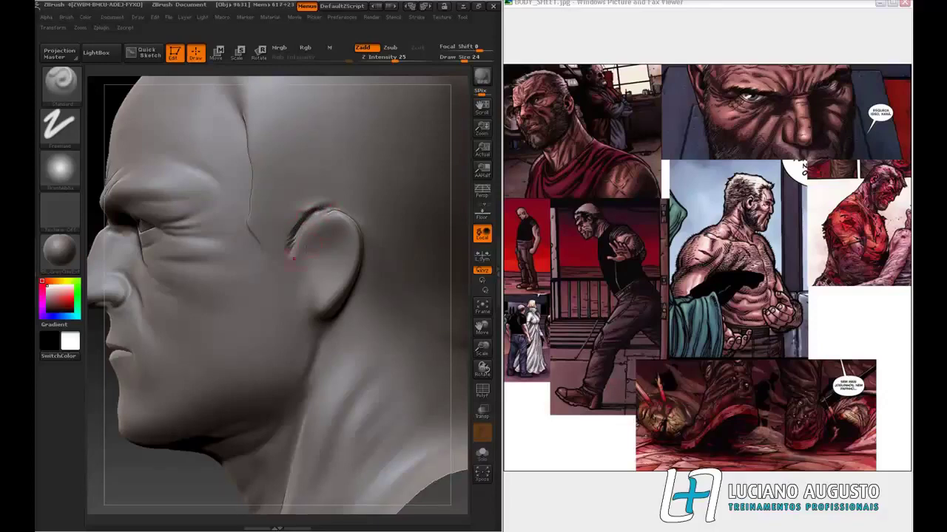
- Sculpt the back of the ear, building up its connection to the skull and grooving behind the rim
right_drag(318, 231, 224, 233)
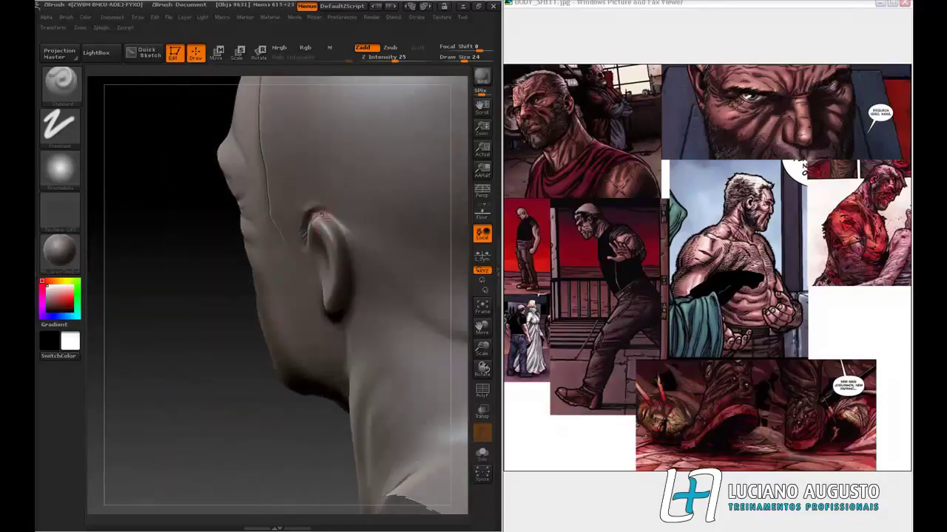
drag(323, 215, 378, 273)
drag(356, 238, 384, 284)
right_drag(146, 402, 165, 345)
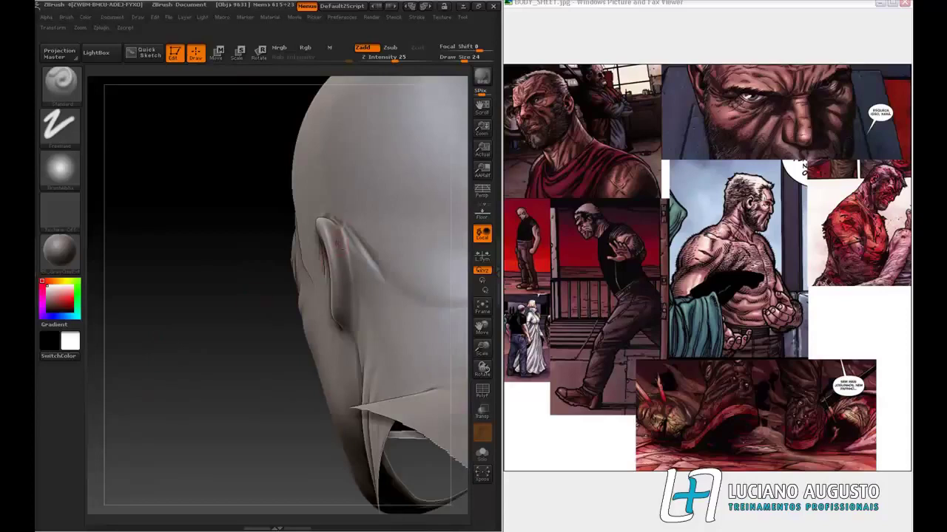
mouse_move(340, 227)
mouse_down()
mouse_move(367, 260)
mouse_move(370, 282)
mouse_up()
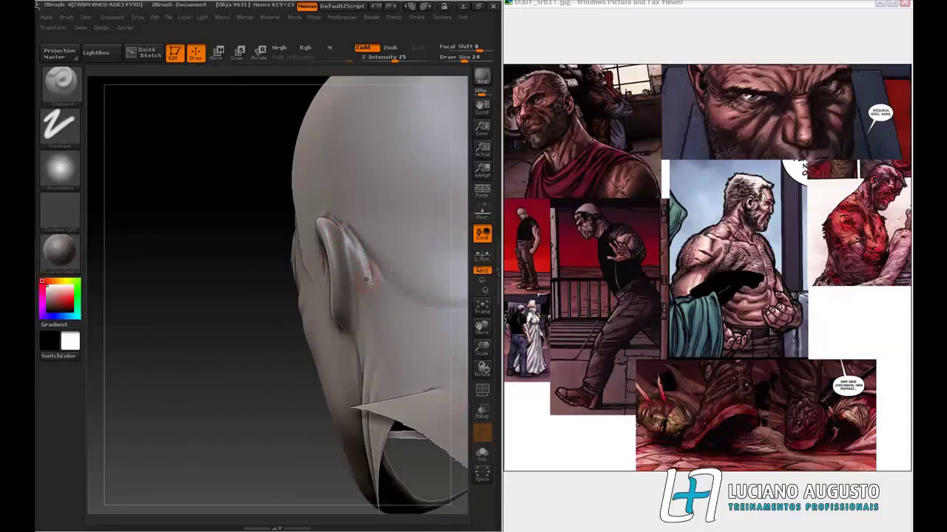
drag(338, 223, 352, 299)
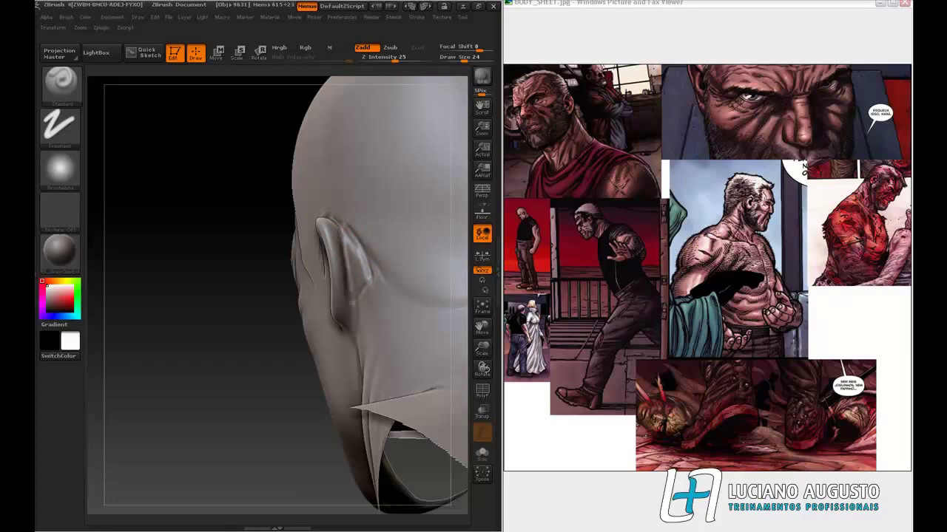
- Carve and smooth the groove inside the ear's rim, and indent the upper inner ear with a draw size of 15
drag(288, 318, 387, 184)
drag(293, 266, 310, 227)
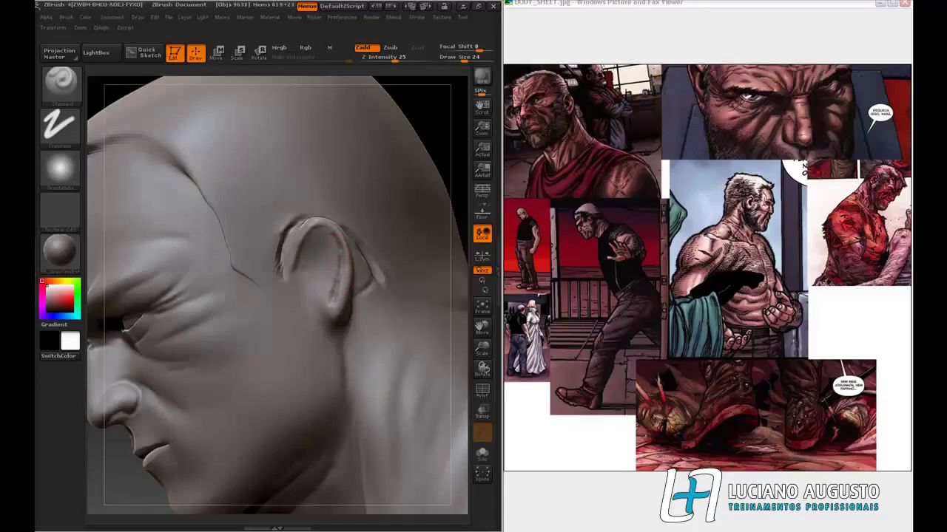
key(shift)
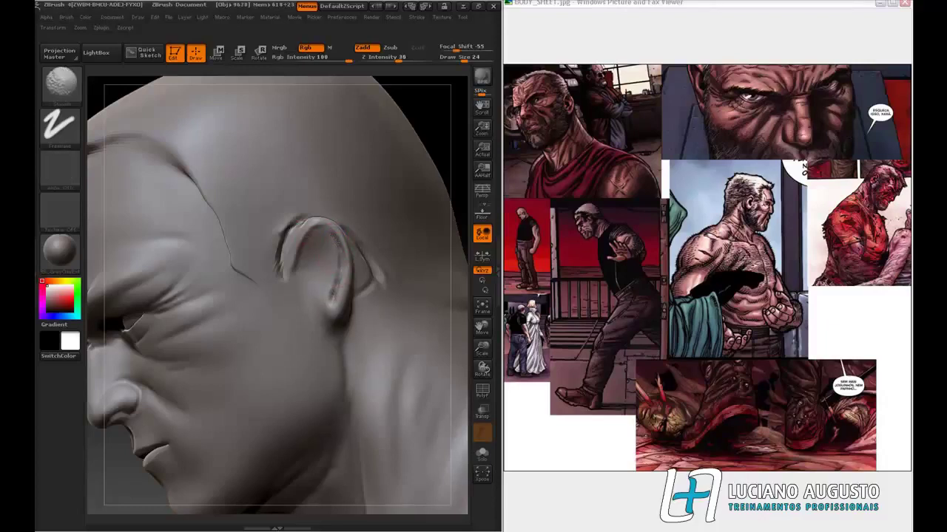
click(459, 58)
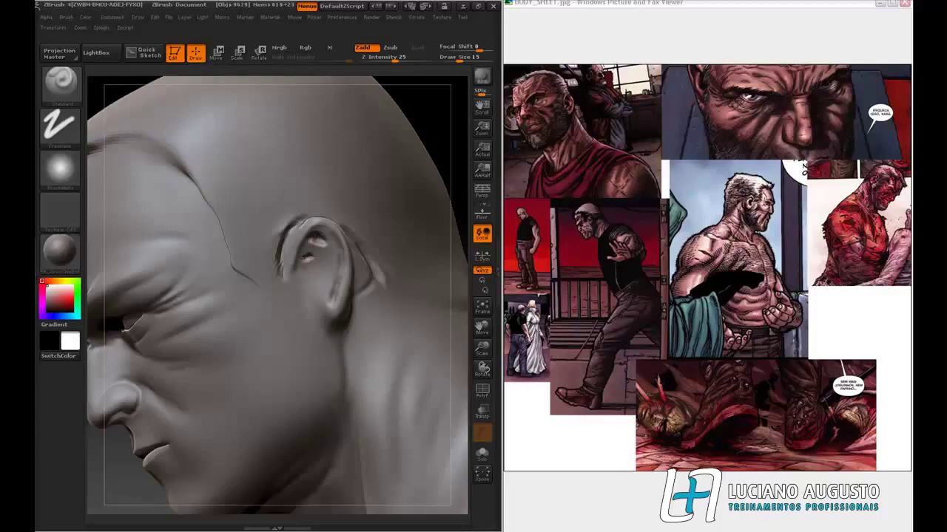
- Sculpt the ear canal opening and the raised flap in front of it inside the bowl of the ear
mouse_move(311, 259)
mouse_down()
mouse_move(319, 272)
mouse_move(312, 295)
mouse_move(300, 273)
mouse_move(312, 255)
mouse_up()
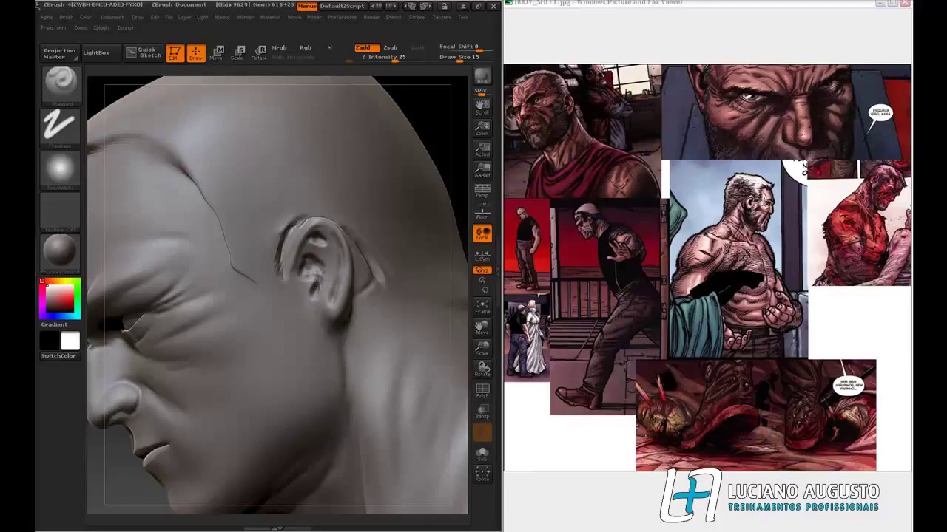
drag(310, 273, 304, 268)
drag(442, 129, 465, 139)
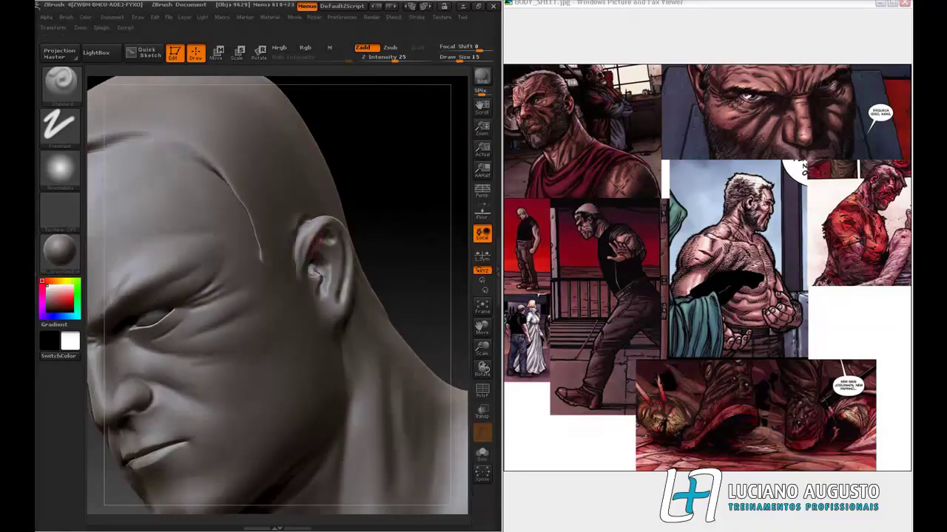
- Sculpt the inner ear folds, carving the hollow below the upper rim and defining the ridge that curves down to the lobe
mouse_move(400, 205)
mouse_down()
mouse_move(326, 217)
mouse_move(309, 251)
mouse_move(313, 241)
mouse_move(313, 268)
mouse_up()
mouse_move(321, 231)
mouse_down()
mouse_move(341, 237)
mouse_move(346, 250)
mouse_up()
drag(420, 232, 333, 242)
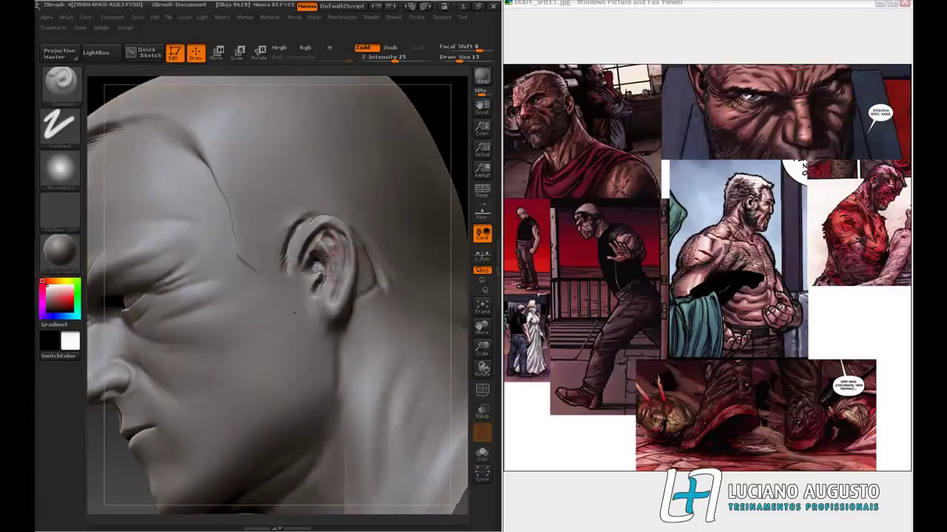
mouse_move(340, 254)
mouse_down()
mouse_move(330, 299)
mouse_move(329, 289)
mouse_move(317, 307)
mouse_move(309, 300)
mouse_move(330, 299)
mouse_move(317, 283)
mouse_up()
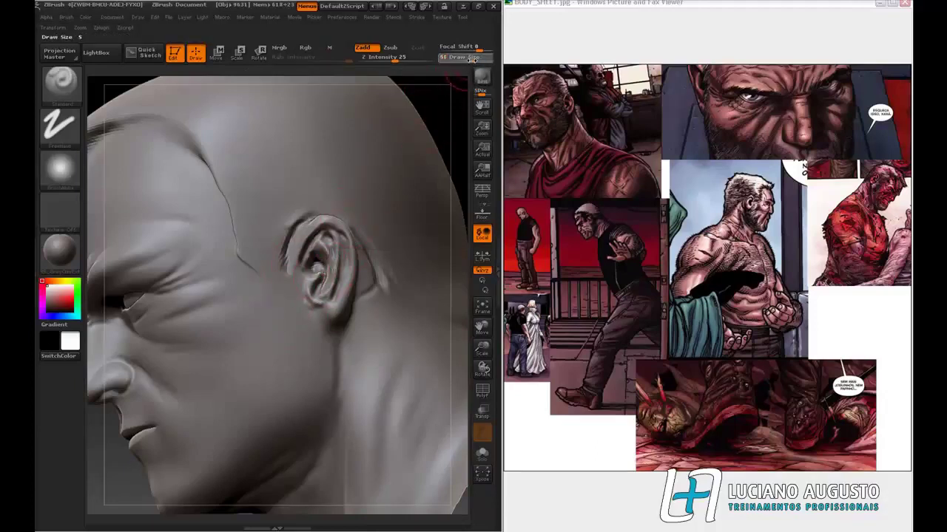
- Smooth the inner ear folds and the creases in front of and behind the ear with a draw size of 39
mouse_move(322, 269)
shift+mouse_down()
mouse_move(318, 287)
mouse_move(335, 255)
mouse_move(325, 237)
mouse_move(309, 252)
mouse_move(344, 231)
shift+mouse_up()
shift+drag(334, 297, 334, 283)
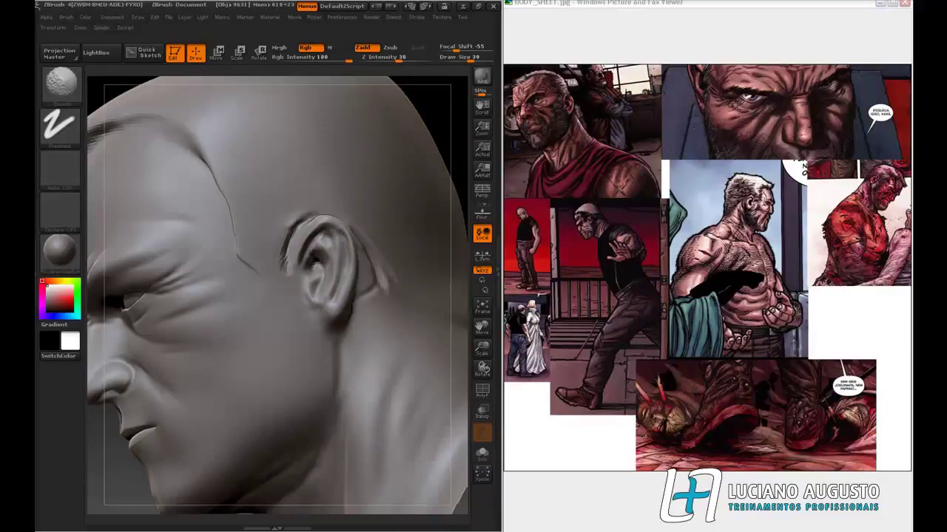
mouse_move(290, 245)
shift+mouse_down()
mouse_move(292, 222)
mouse_move(311, 216)
shift+mouse_up()
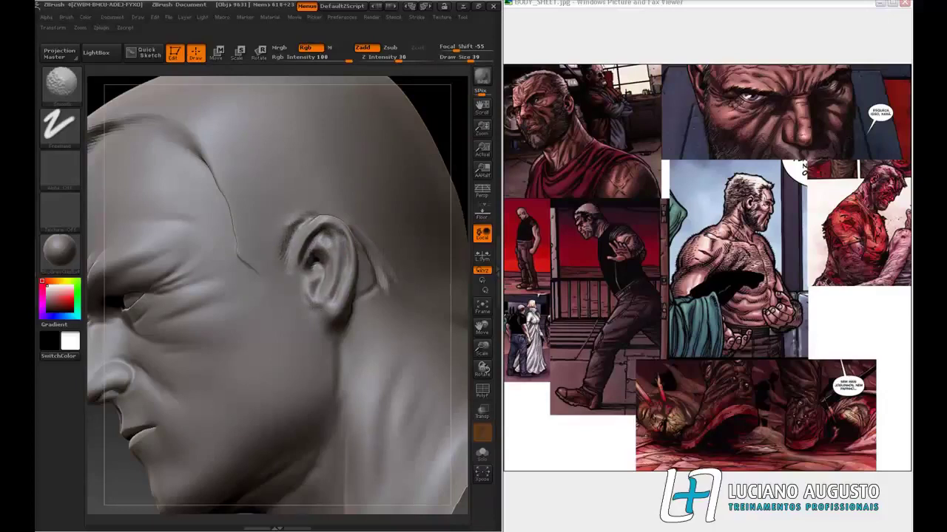
shift+drag(371, 257, 375, 276)
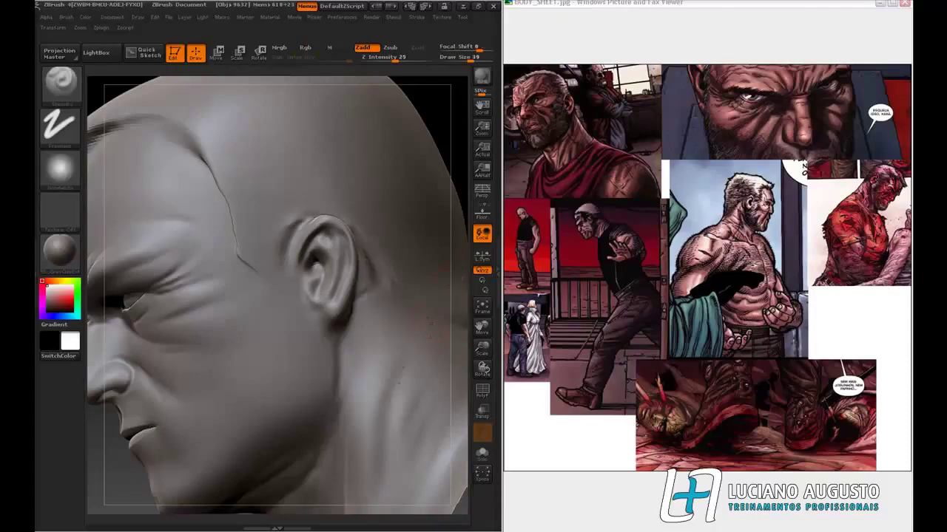
- Deepen the crease beneath the lobe and lower rim of the ear on the opposite side of the head
drag(482, 349, 466, 255)
drag(435, 222, 431, 276)
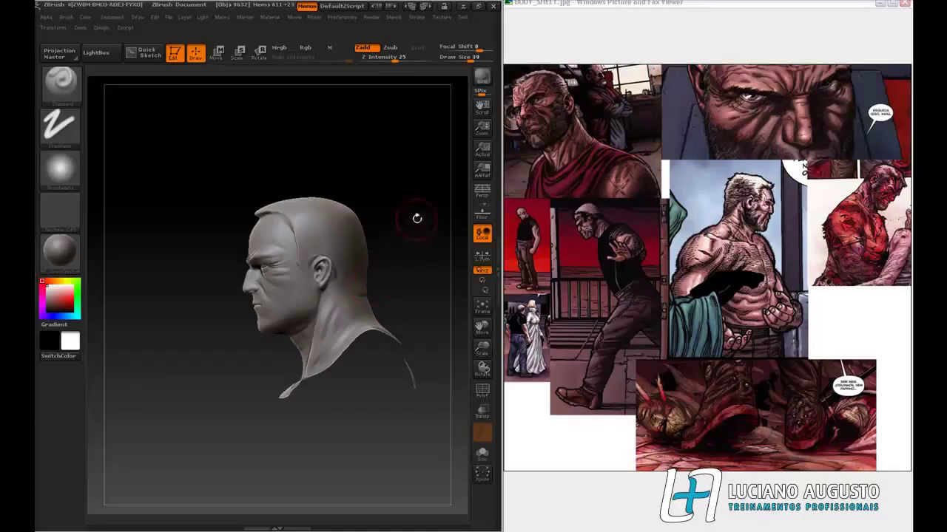
drag(232, 163, 420, 182)
drag(205, 215, 195, 217)
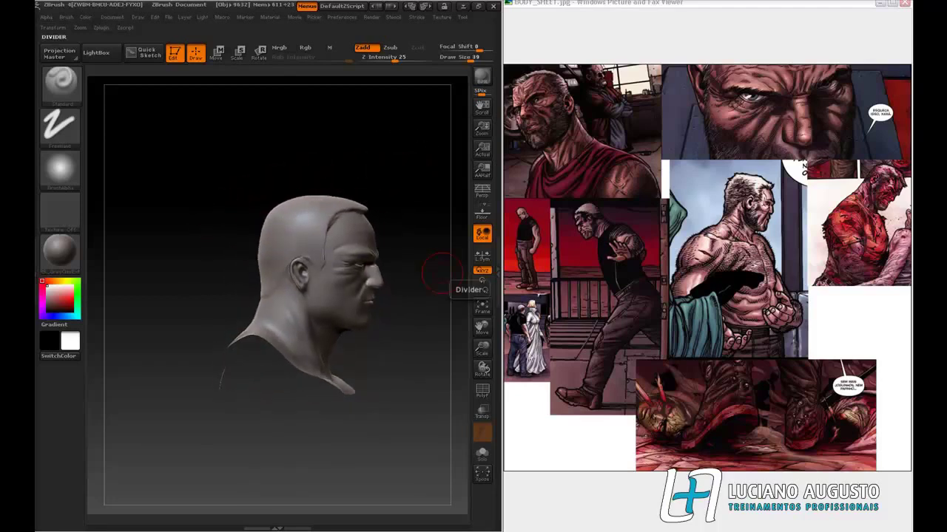
drag(482, 350, 575, 451)
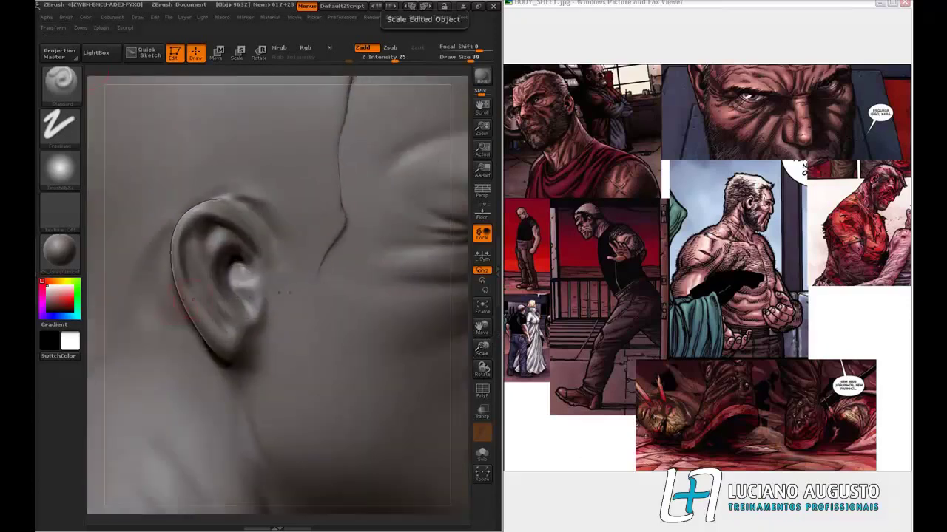
mouse_move(238, 351)
mouse_down()
mouse_move(233, 344)
mouse_move(247, 339)
mouse_move(249, 351)
mouse_move(225, 340)
mouse_move(242, 349)
mouse_up()
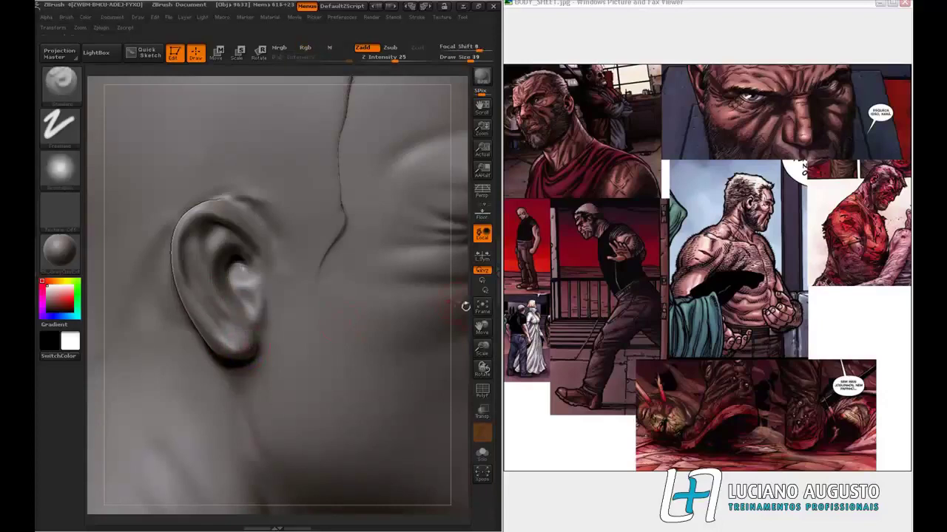
- Redo the last undone change and examine the whole bust from the front and the side
drag(481, 347, 483, 357)
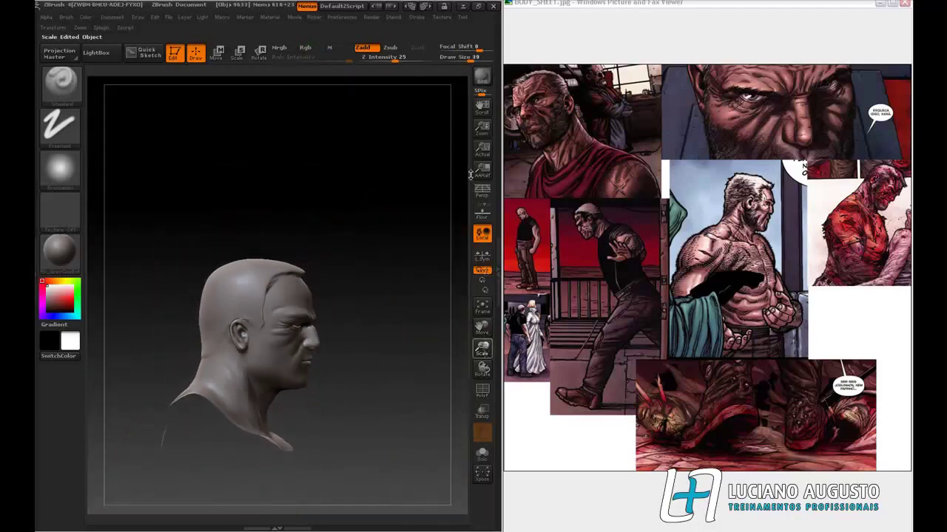
mouse_move(408, 258)
mouse_down()
mouse_move(422, 243)
mouse_move(380, 236)
mouse_move(388, 240)
mouse_up()
key(ctrl)
key(ctrl)
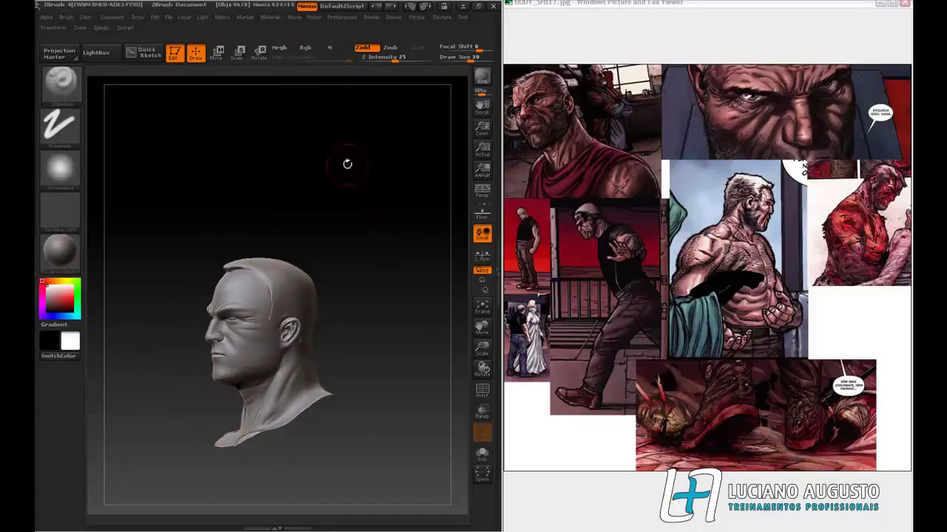
click(156, 19)
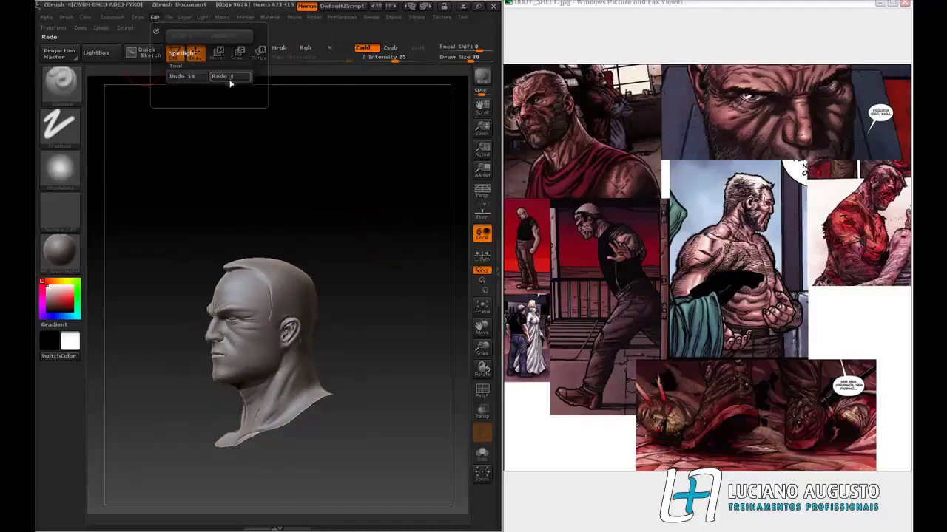
click(228, 80)
drag(262, 192, 413, 215)
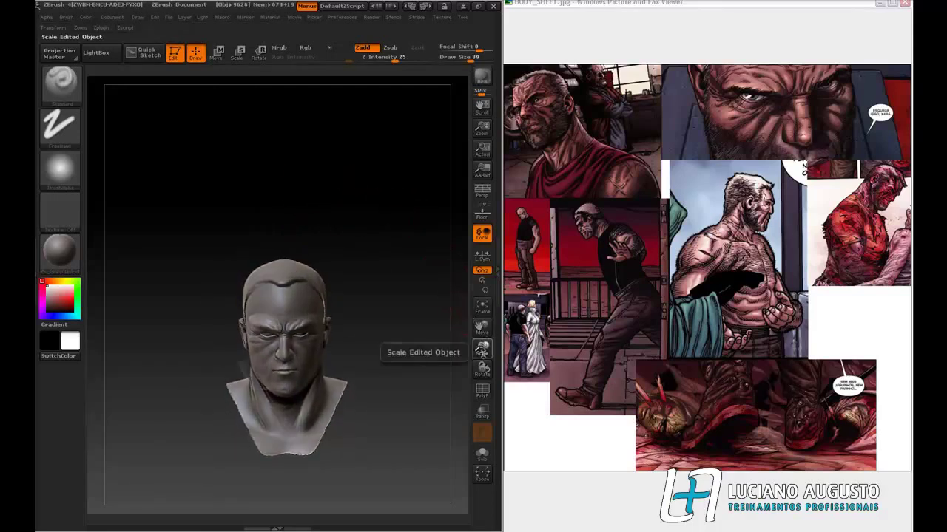
drag(479, 349, 421, 360)
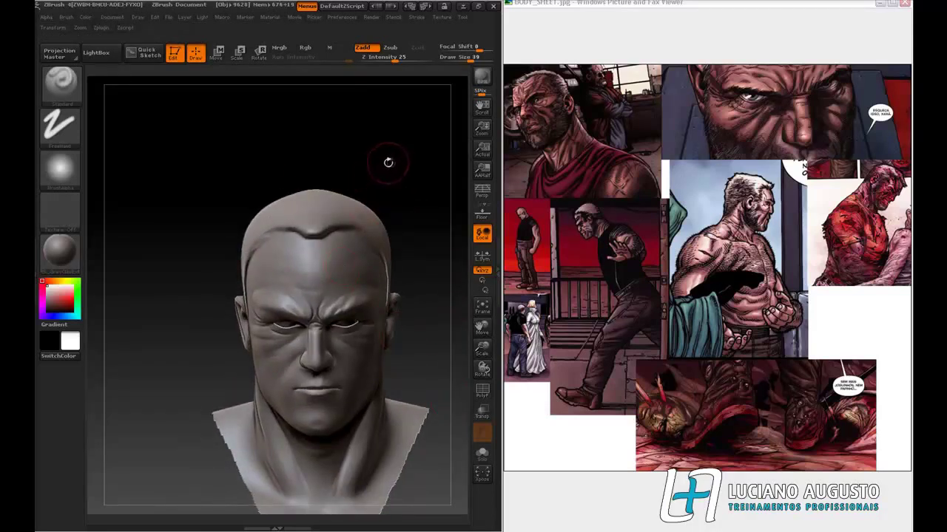
drag(384, 158, 370, 165)
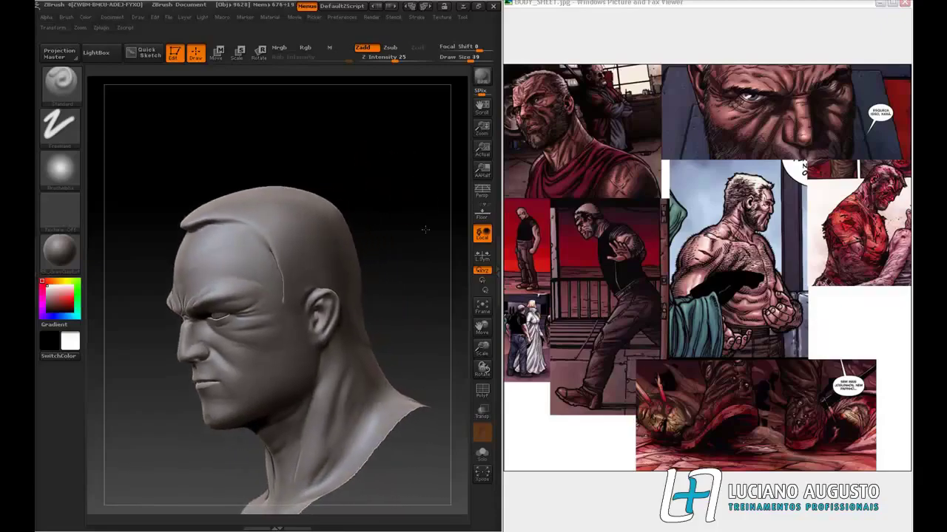